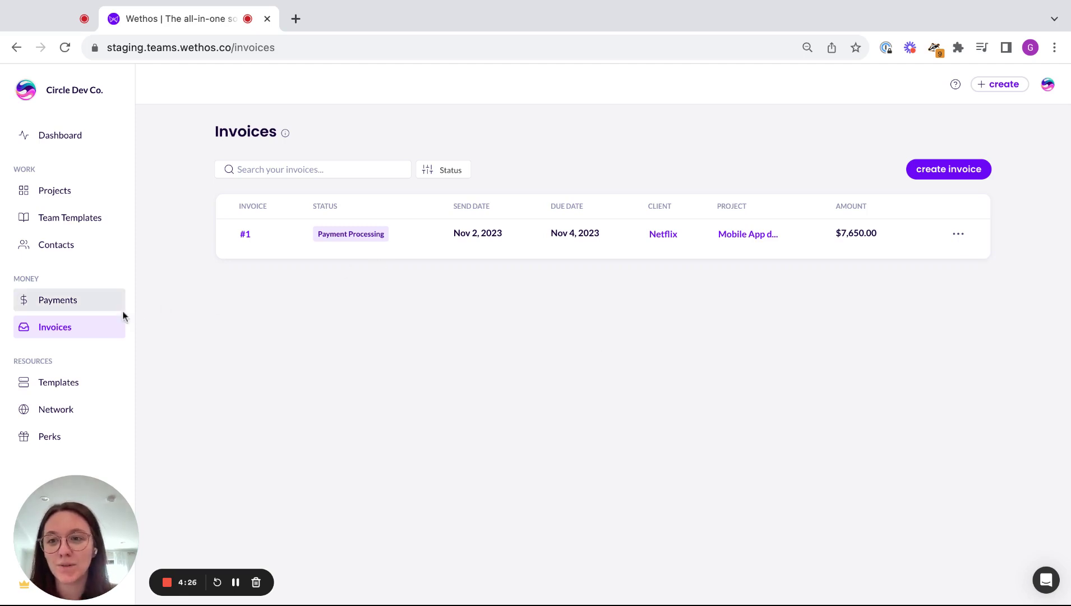
Step: Create a new invoice for Netflix's Mobile App development project
left_click(949, 173)
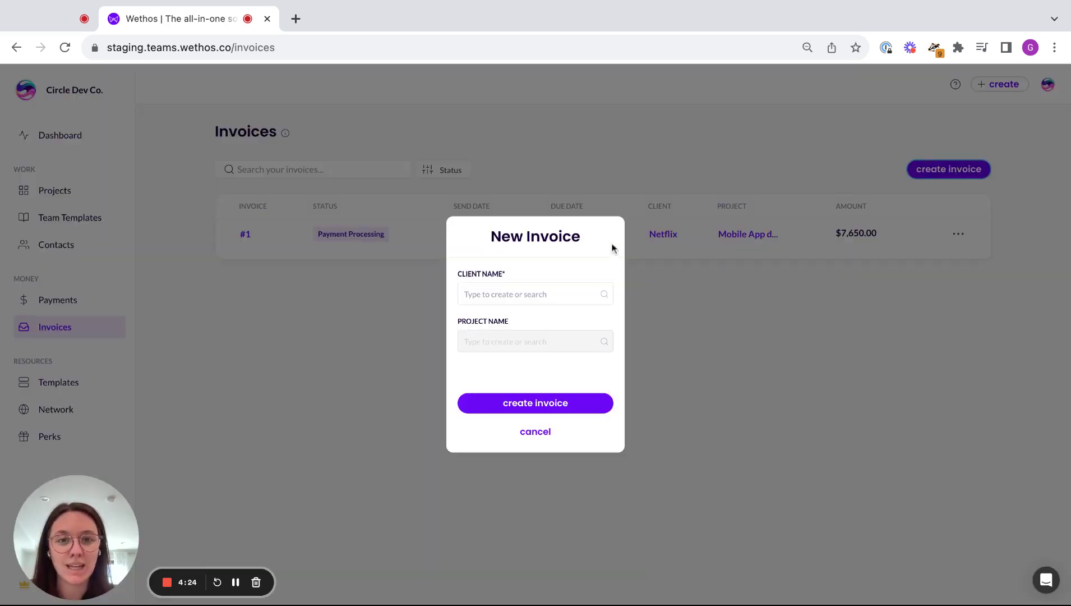
left_click(519, 294)
left_click(521, 320)
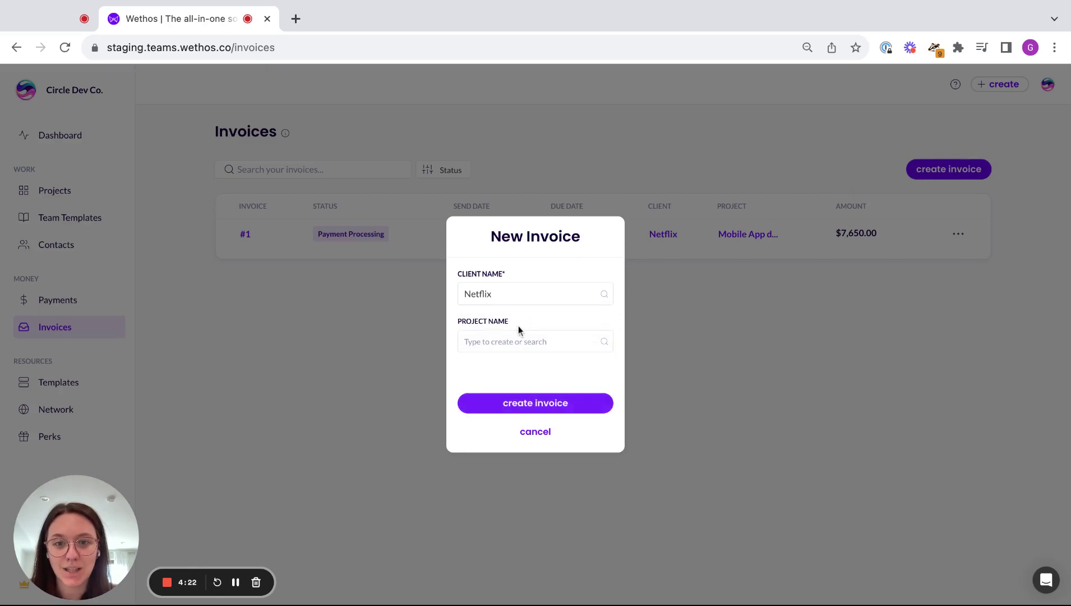
left_click(518, 341)
left_click(510, 369)
left_click(536, 405)
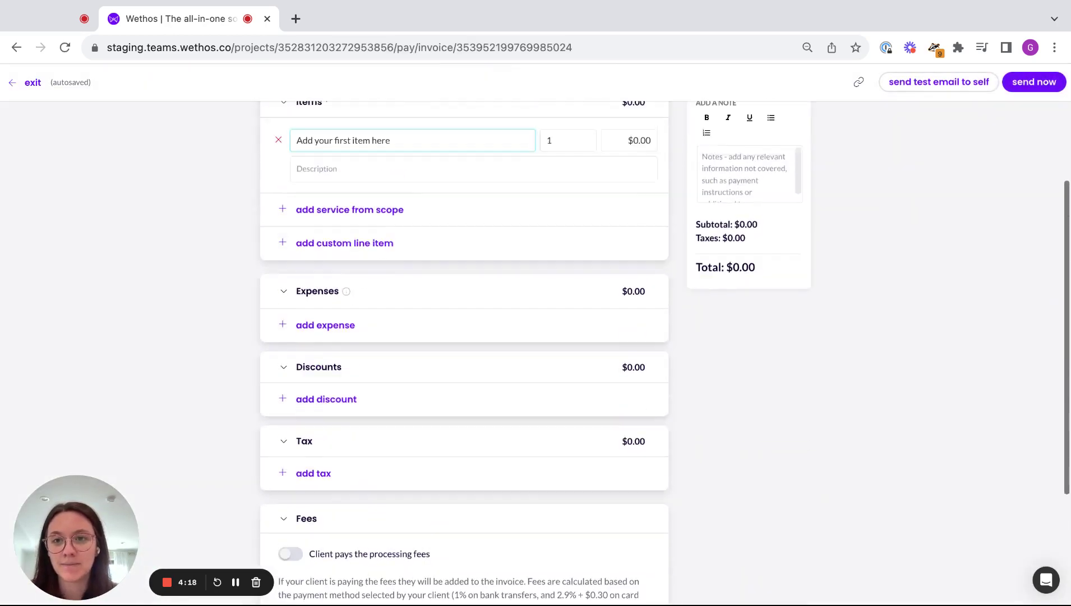
Step: Keep the existing client contact as Bill to and set the invoice number to 15
scroll(401, 232, "up", 3)
left_click(431, 241)
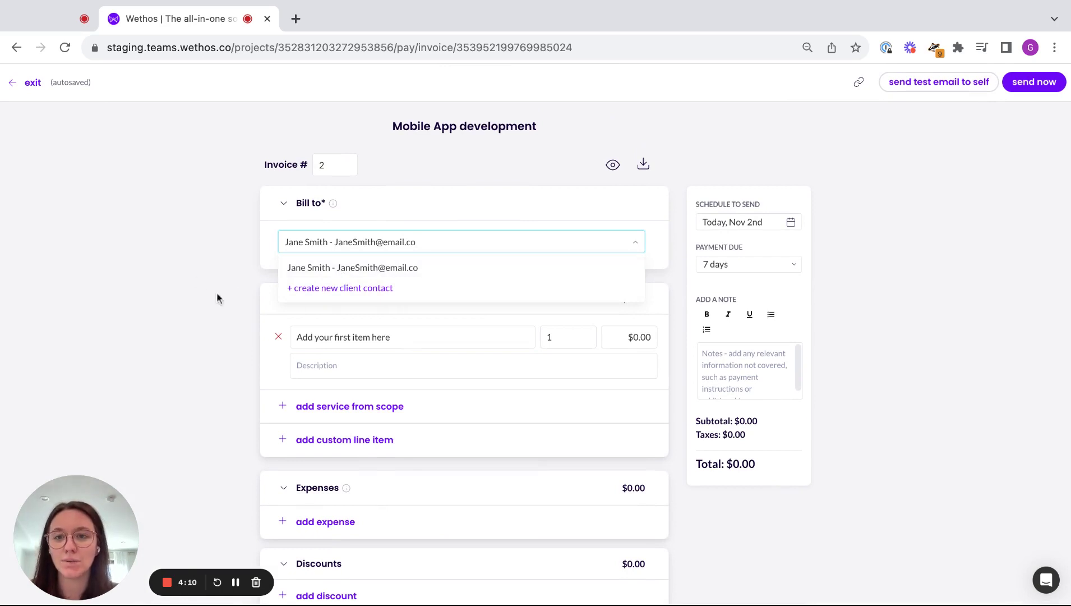
left_click(353, 276)
scroll(404, 283, "down", 1)
left_click(336, 140)
scroll(325, 162, "up", 1)
scroll(320, 171, "up", 1)
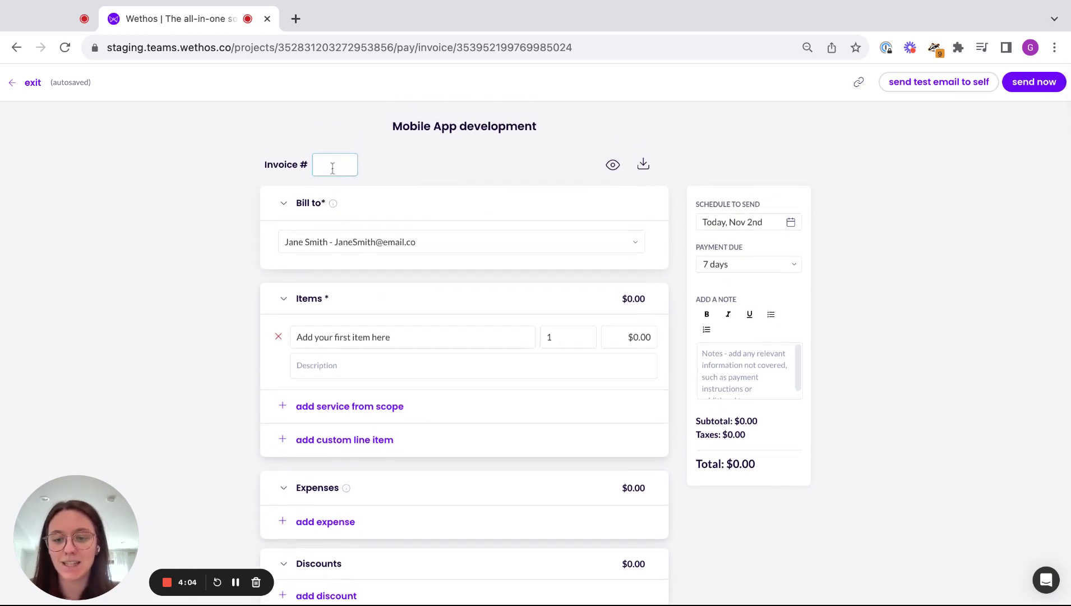
left_click(234, 407)
scroll(235, 406, "down", 1)
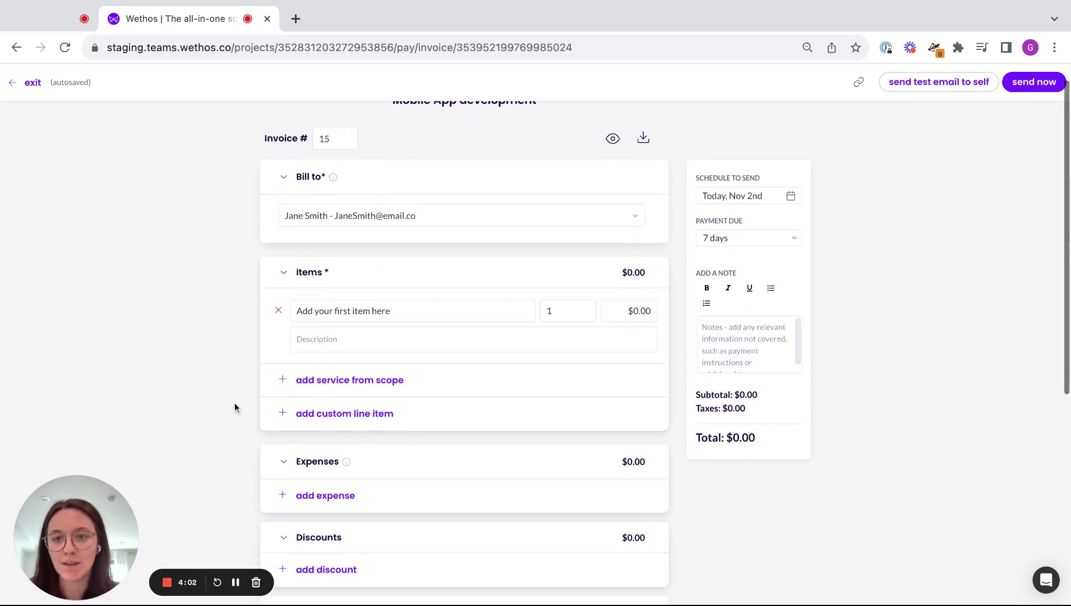
Step: Replace the blank item with Unit Testing, Integration Testing and Deployment to App Store from scope
left_click(279, 313)
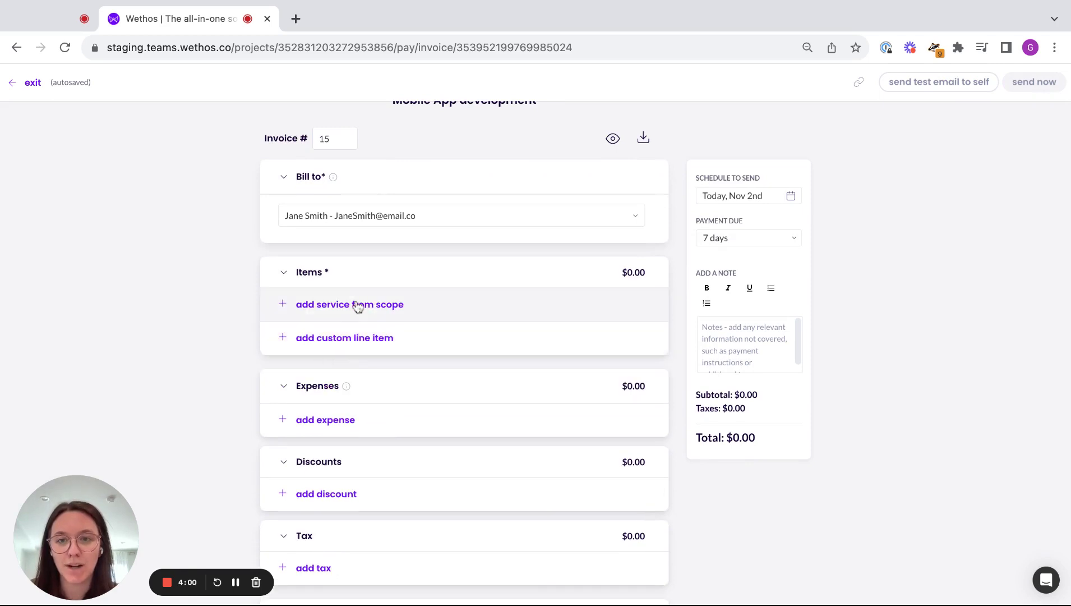
left_click(357, 304)
scroll(852, 303, "down", 1)
scroll(891, 421, "down", 1)
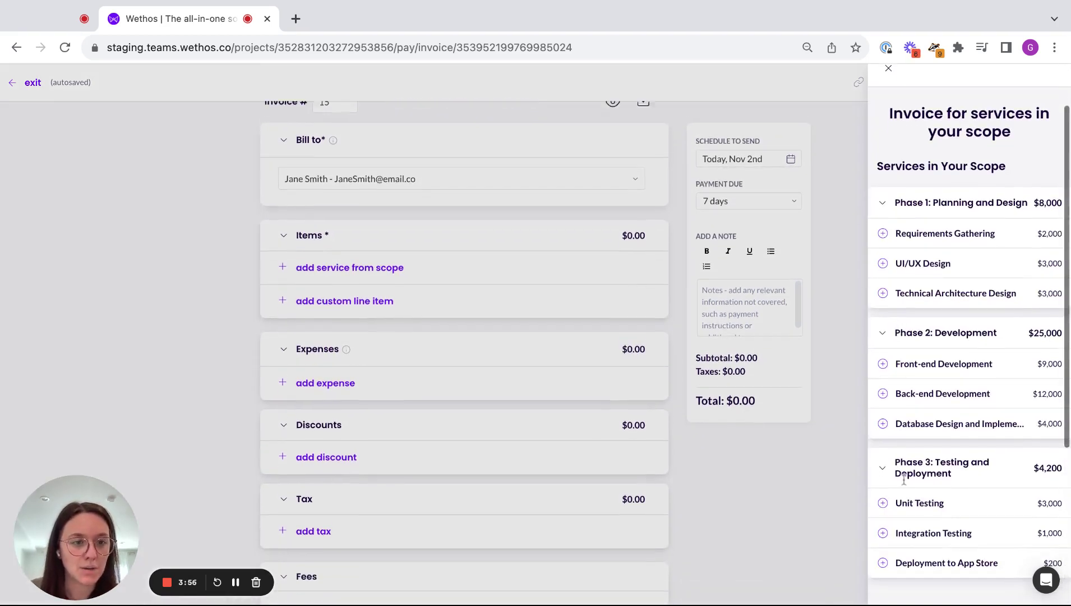
left_click(883, 503)
left_click(883, 533)
left_click(883, 563)
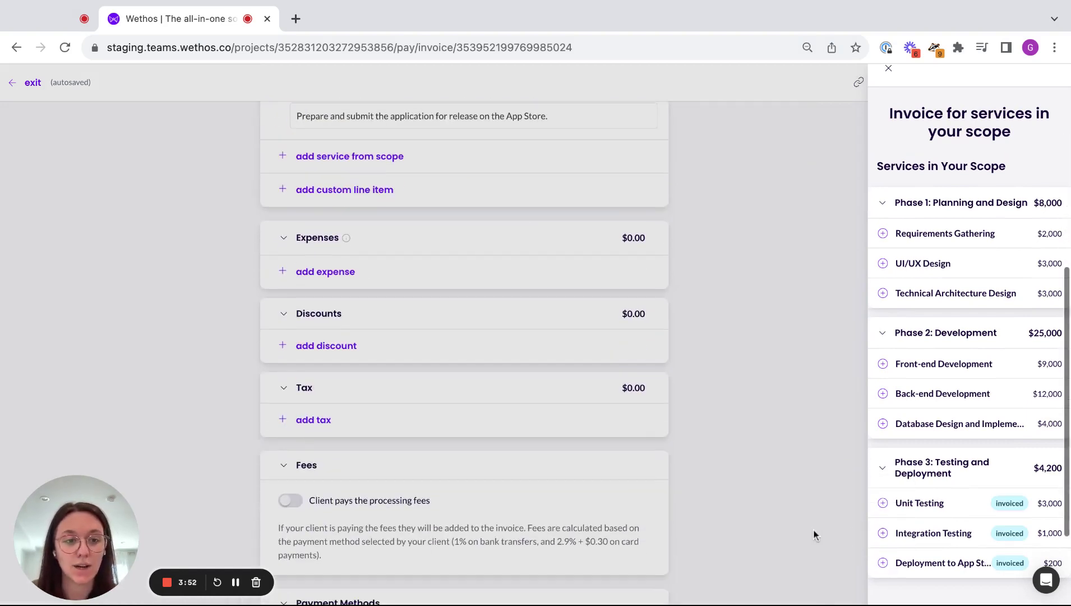
left_click(889, 69)
Step: Add a blank custom line item below the scope services
scroll(816, 222, "up", 4)
scroll(817, 222, "up", 2)
left_click(358, 510)
Step: Fill the custom line as Review Meeting, quantity 3 at $500.00, described 'Review the final product'
scroll(379, 494, "up", 1)
triple_click(369, 413)
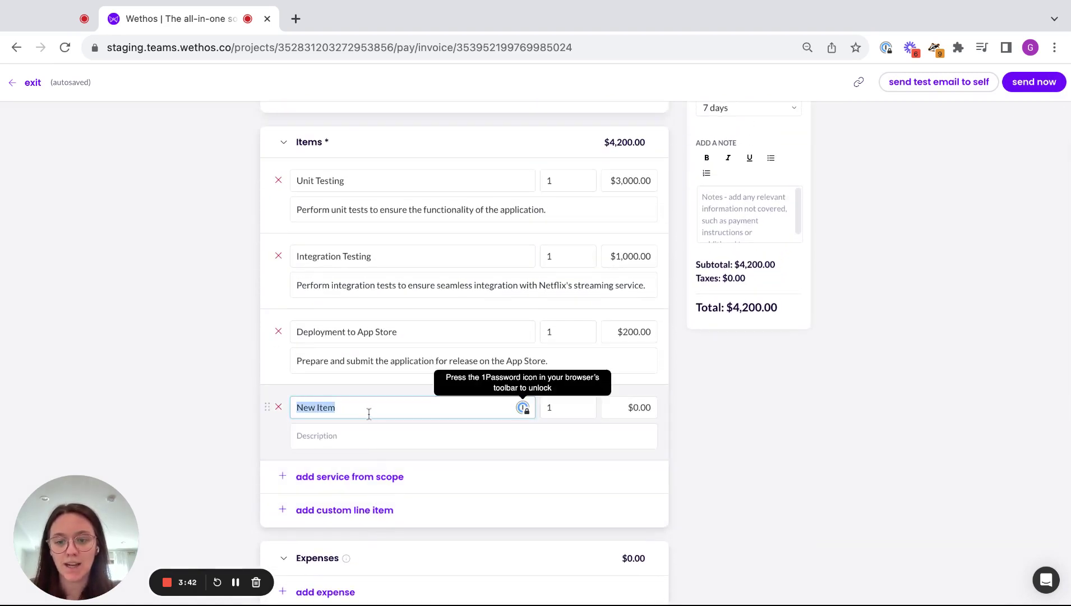
type("REview")
key("alt+BackSpace")
type("Review Meeting")
key("Tab")
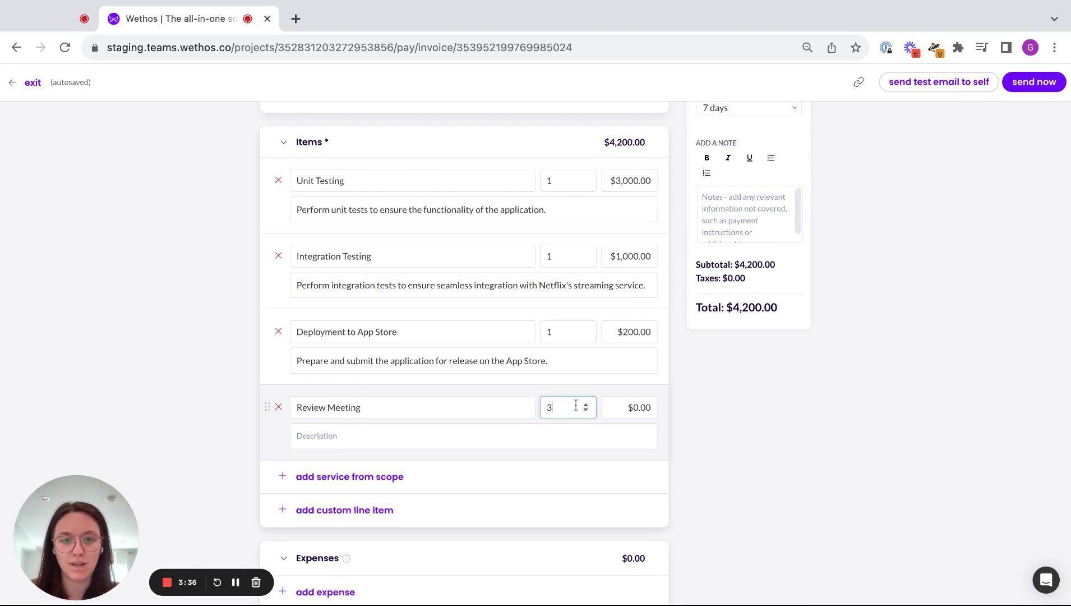
left_click(636, 408)
type("50")
left_click(446, 438)
type("Review th")
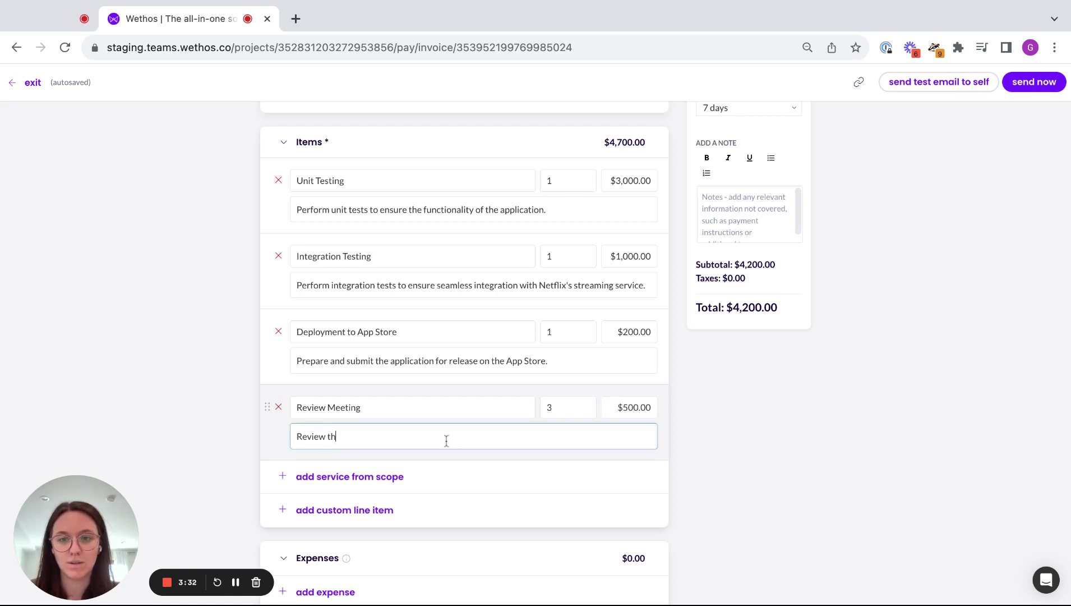
type("e final product")
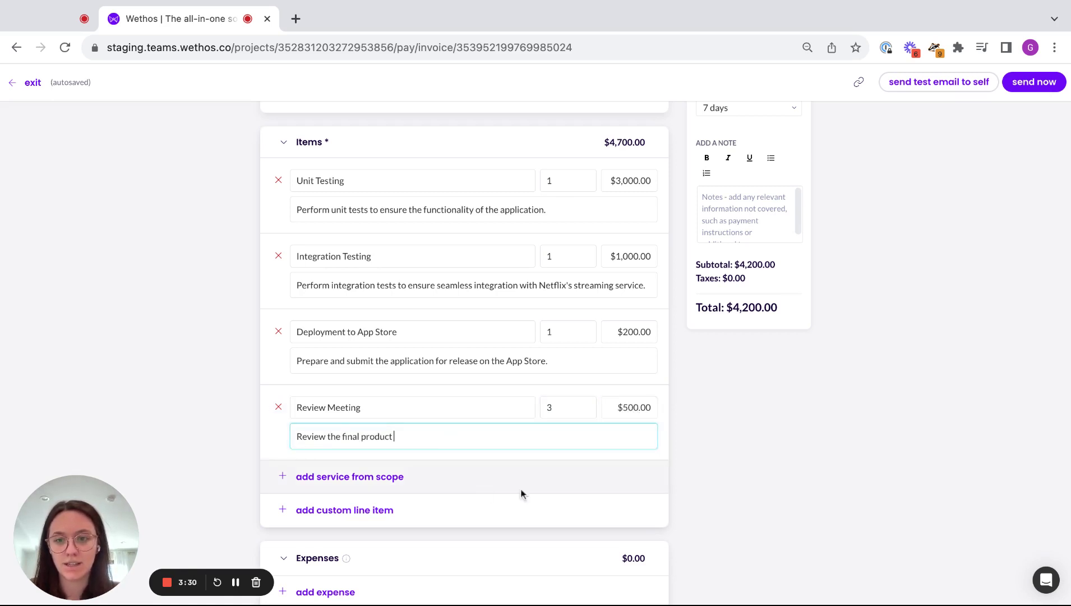
scroll(578, 501, "down", 2)
Step: Check the expenses list and close it, since there is nothing to add
scroll(693, 443, "down", 5)
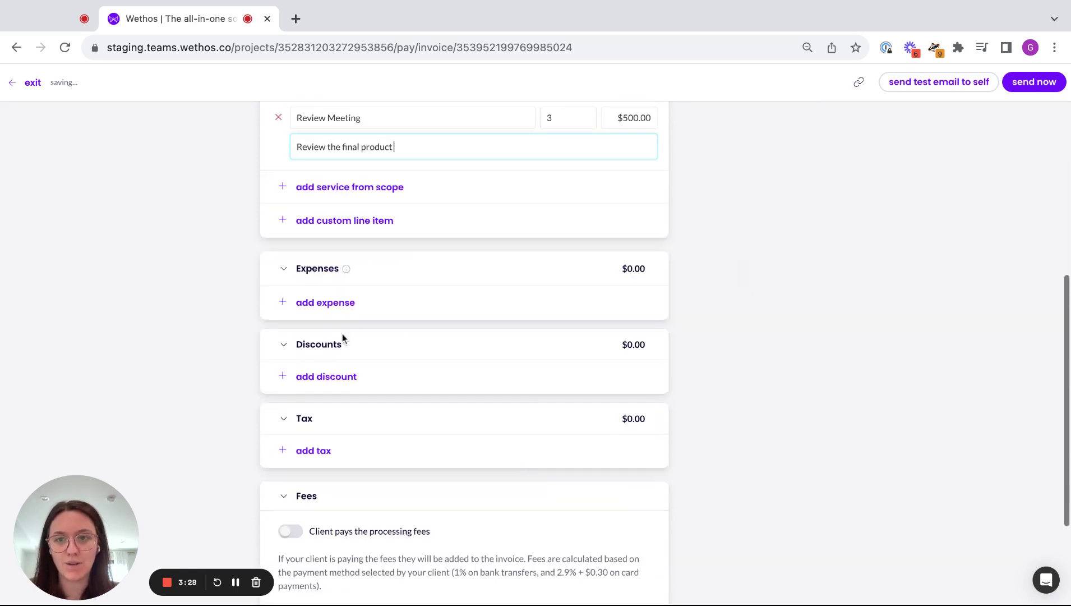
left_click(330, 313)
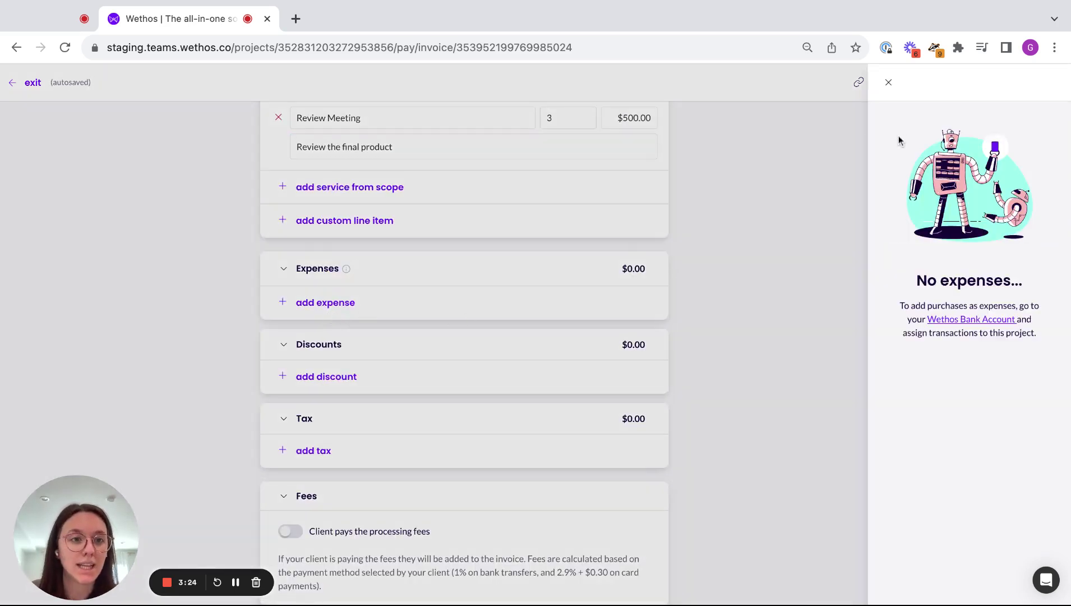
left_click(889, 83)
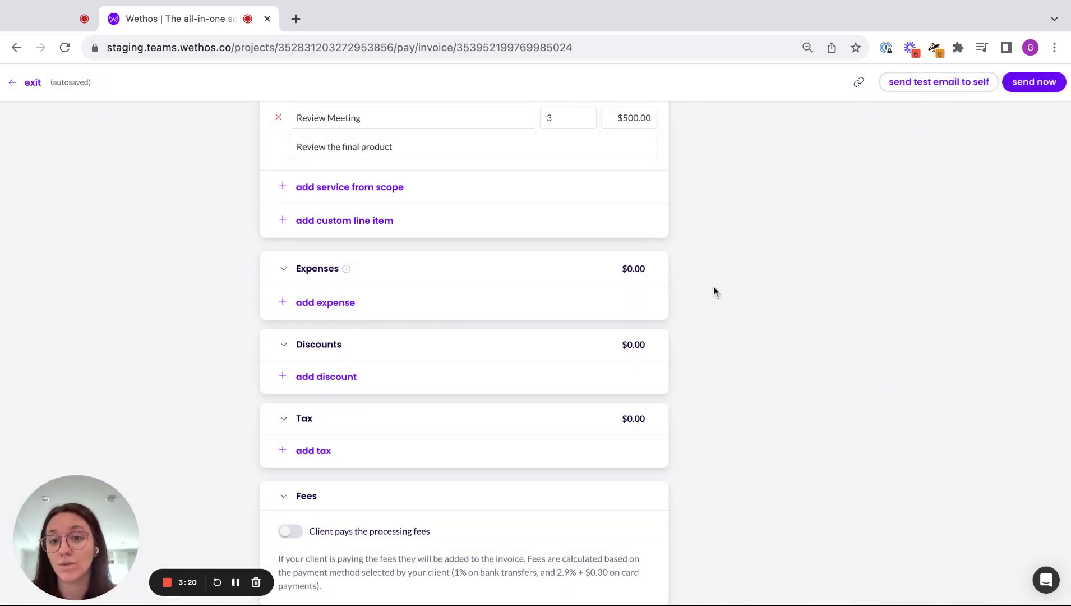
Step: Add a percentage discount titled Repeat Client at 10% ($470.00)
scroll(708, 305, "down", 2)
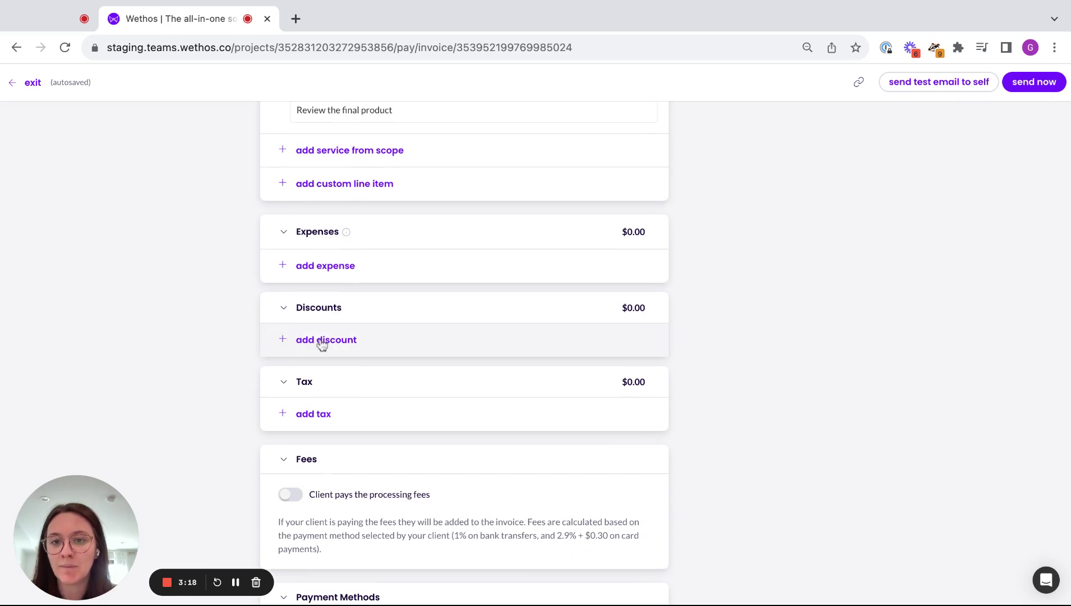
left_click(321, 340)
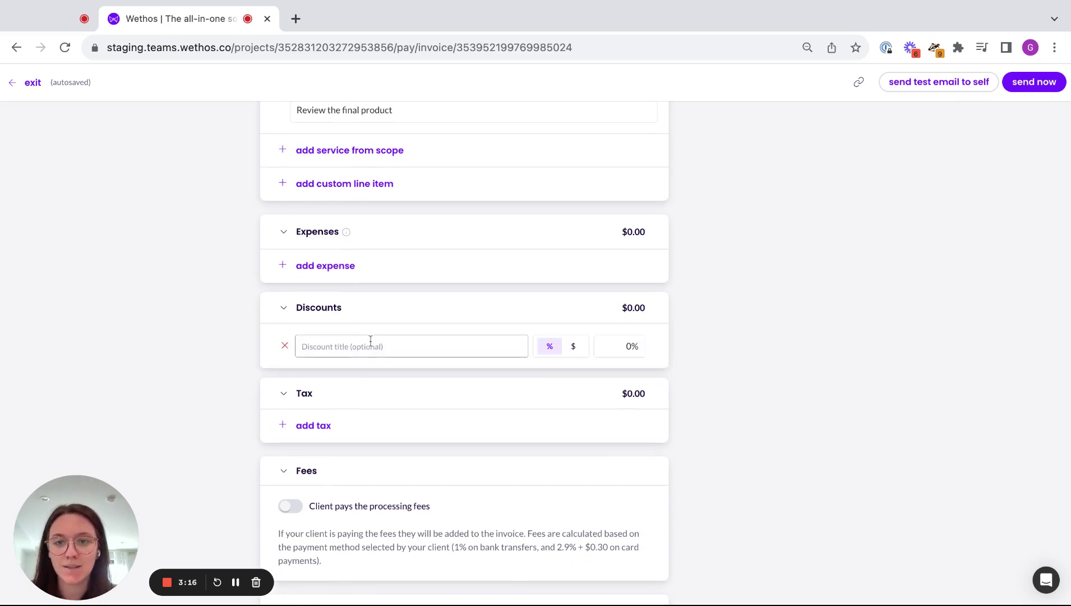
type("Repeat Client")
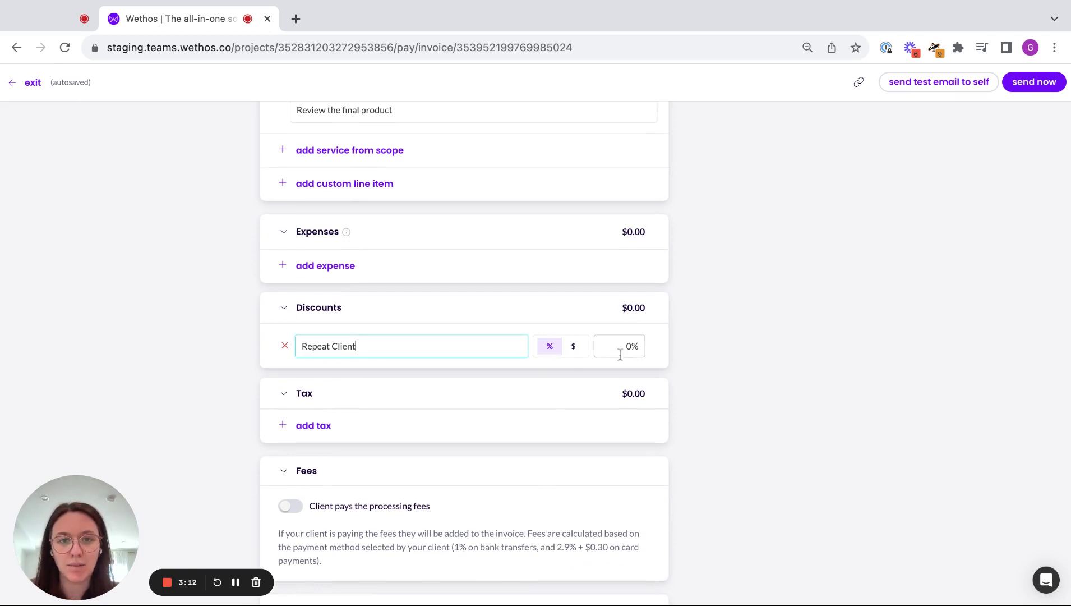
left_click(577, 357)
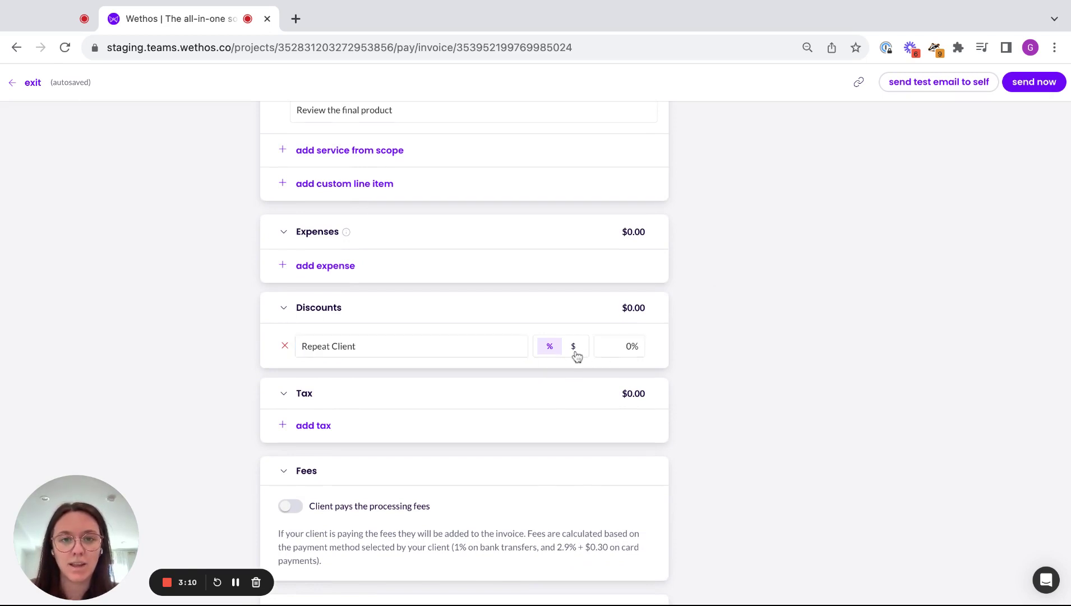
left_click(631, 348)
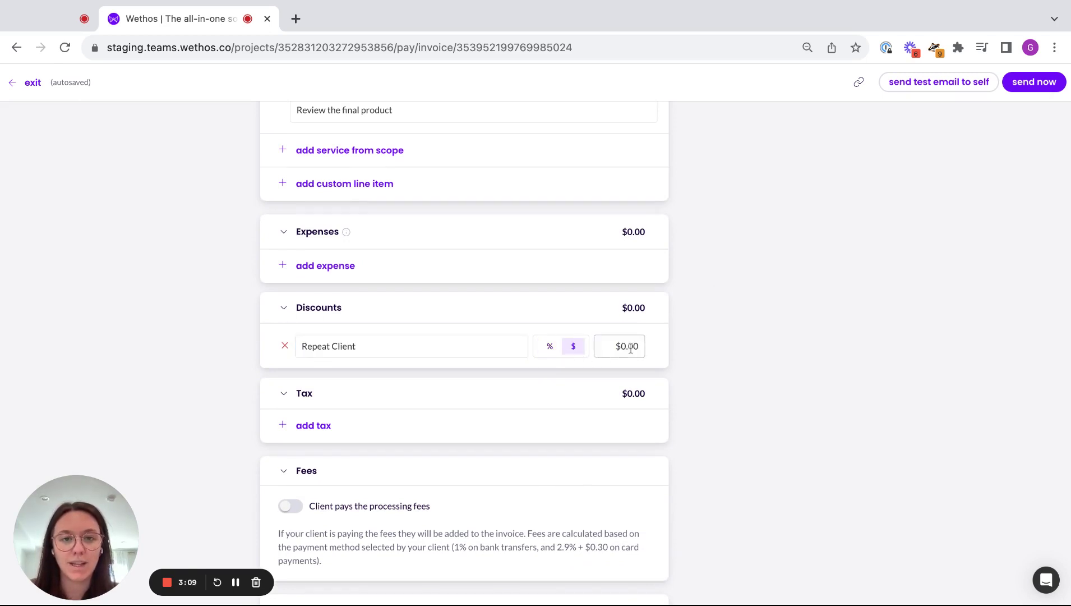
left_click(549, 347)
left_click(624, 346)
type("10")
Step: Add a tax line named Tax at 0%
scroll(739, 375, "down", 1)
left_click(314, 399)
scroll(359, 400, "down", 5)
Step: Change the tax rate from 0% to 5% ($211.50)
left_click(532, 272)
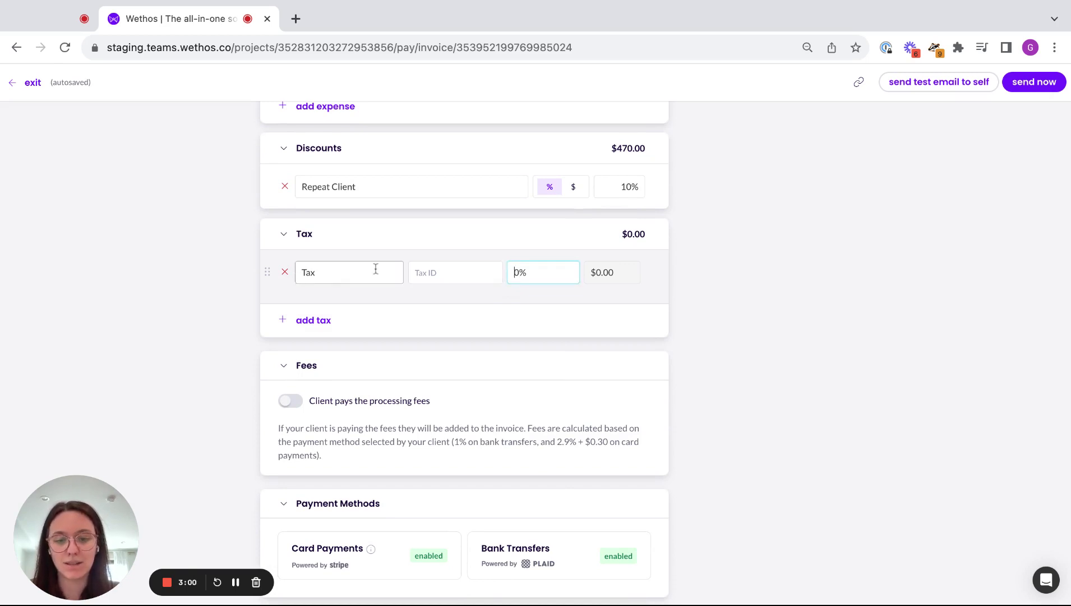
key("BackSpace")
type("5")
left_click(675, 318)
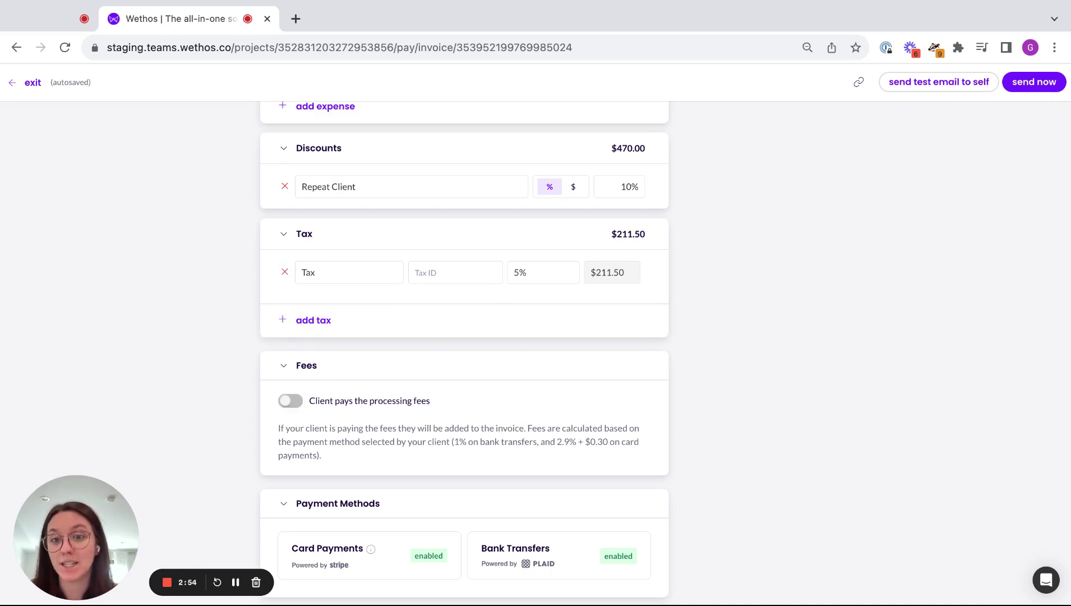
Step: Have the client pay processing fees, bringing the total to $4,441.50 plus fees
left_click(413, 400)
scroll(414, 397, "down", 2)
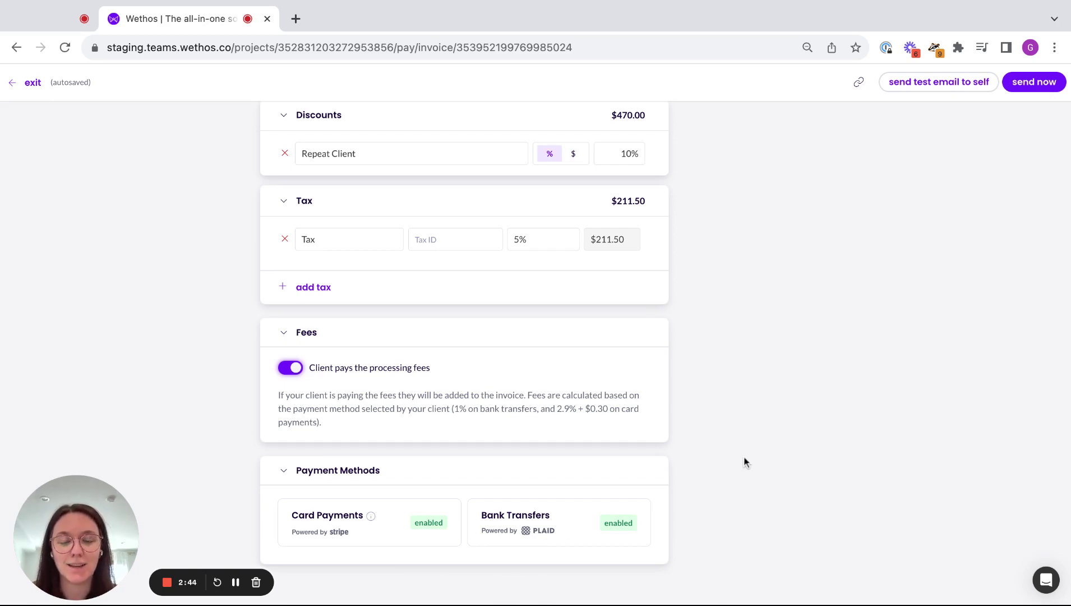
scroll(744, 462, "up", 15)
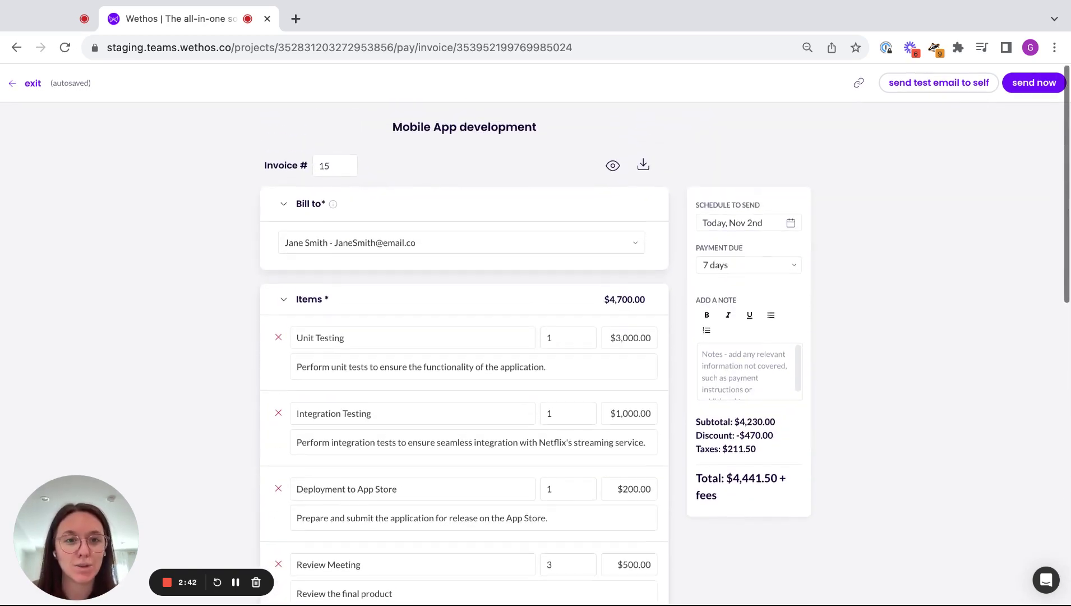
Step: Add the client note 'Please pay via bank transfer' to the invoice
left_click(744, 383)
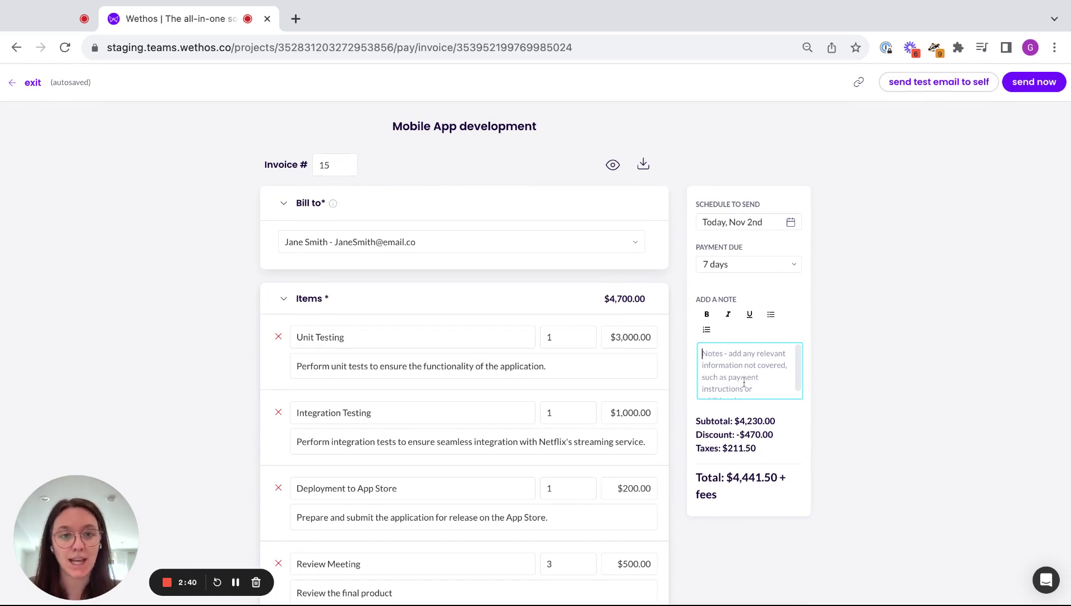
type("Please pay via bank transfer")
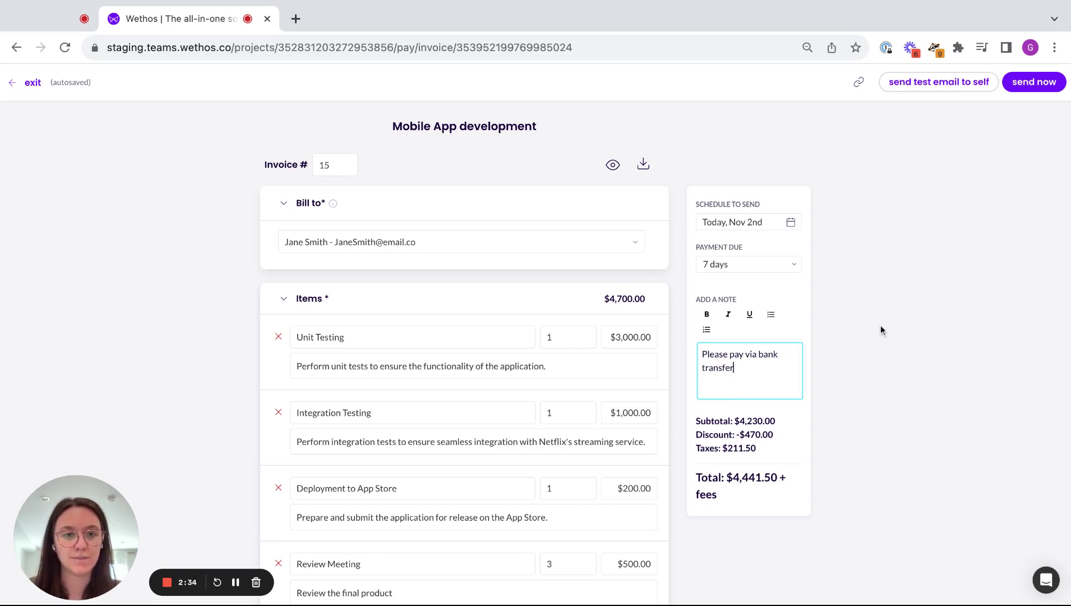
type(" via bank transfer")
left_click(844, 378)
scroll(779, 386, "down", 1)
Step: Review the subtotal, discount, tax and total amounts on the invoice
left_click_drag(735, 378, 774, 392)
left_click_drag(710, 405, 784, 409)
triple_click(766, 433)
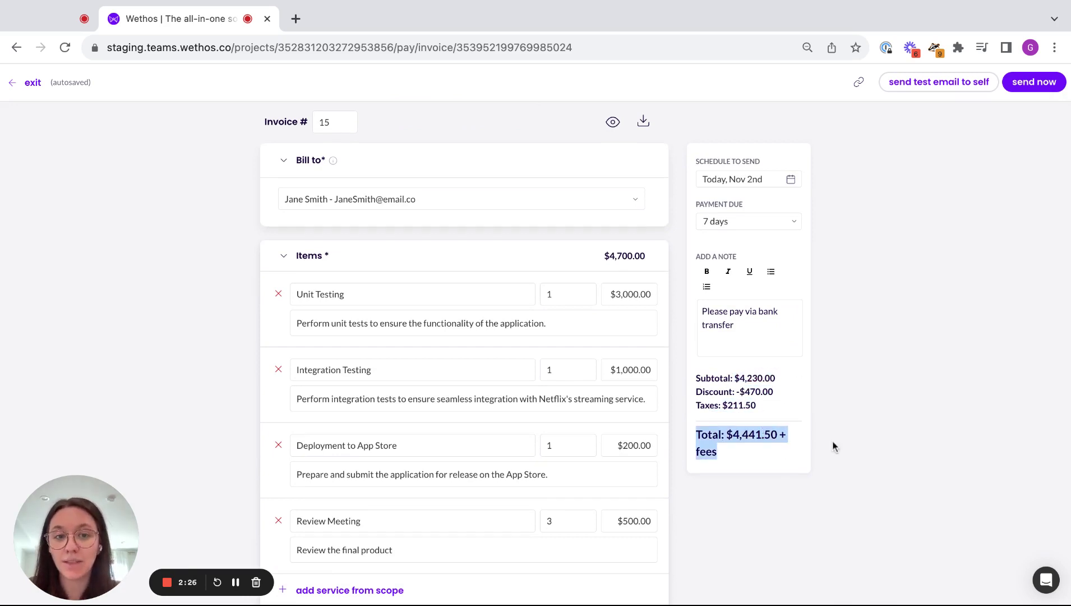
scroll(825, 251, "up", 1)
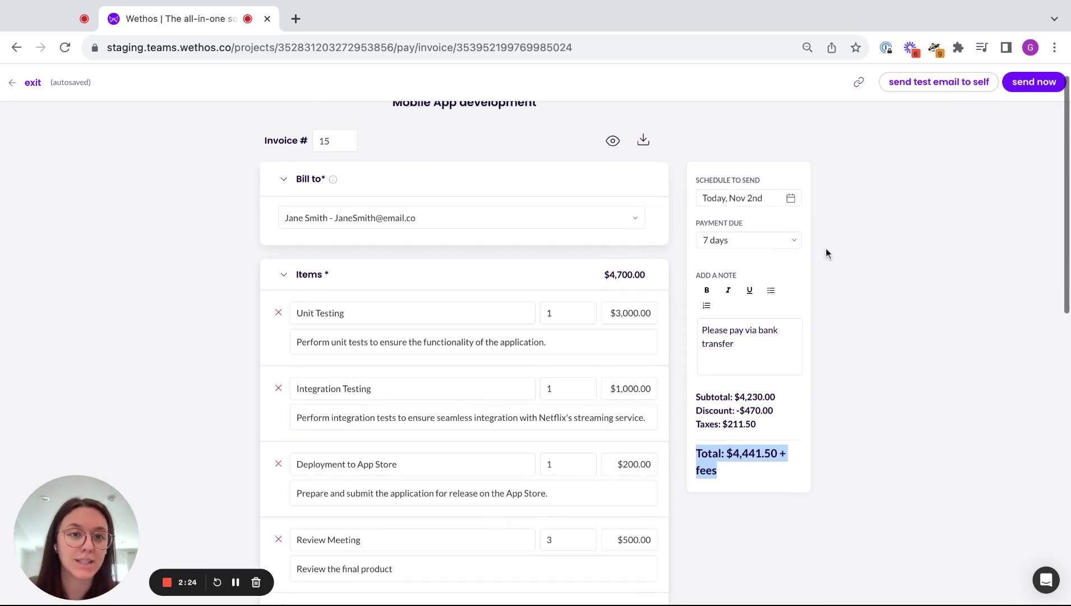
Step: Make payment due upon receipt and keep sending scheduled for today, Nov 2nd
left_click(789, 247)
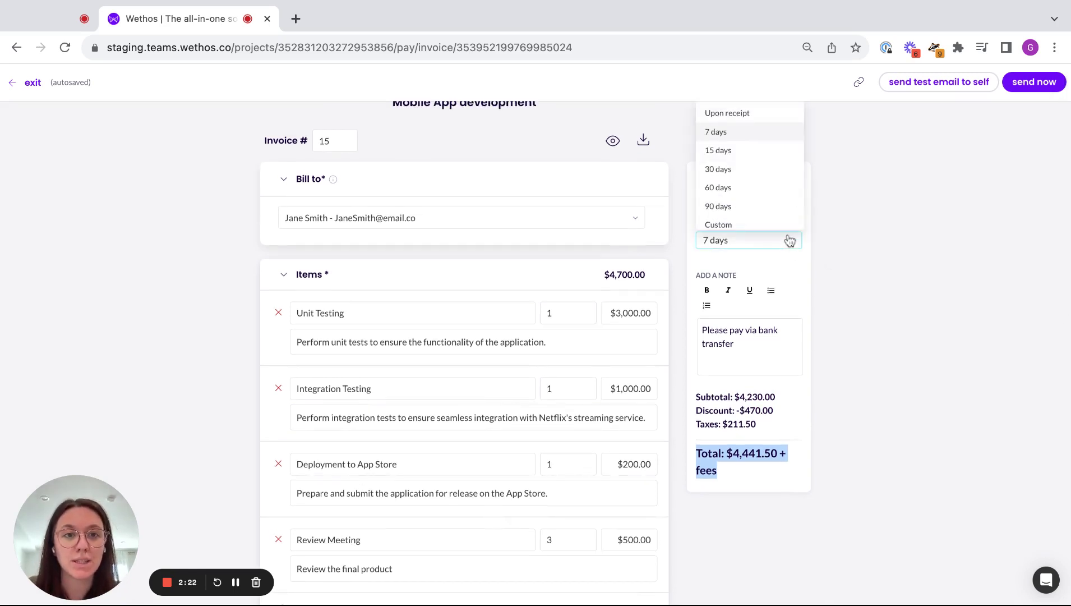
left_click(731, 114)
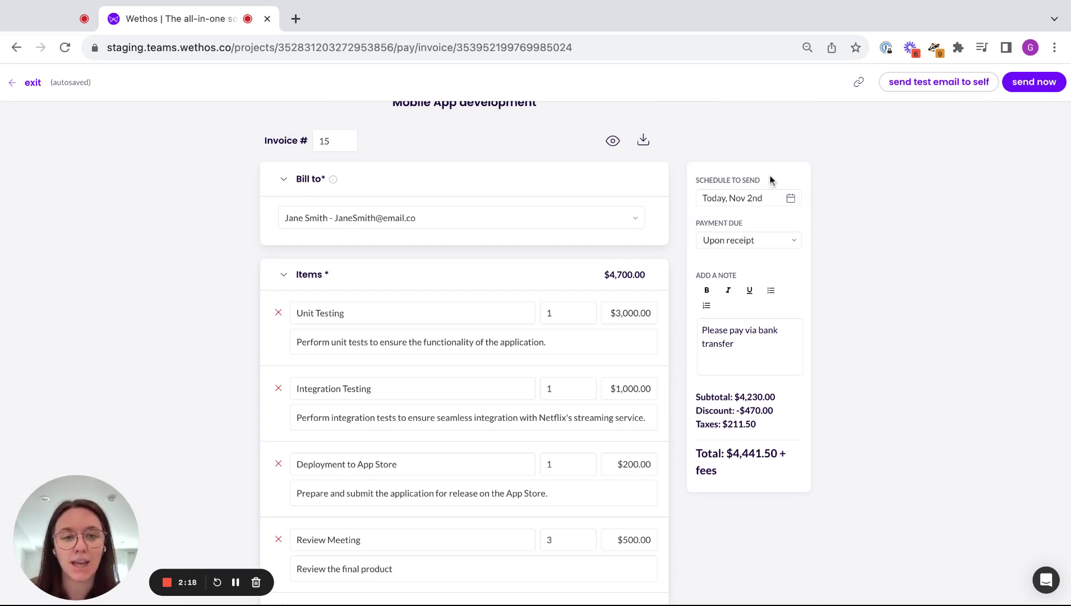
left_click(791, 198)
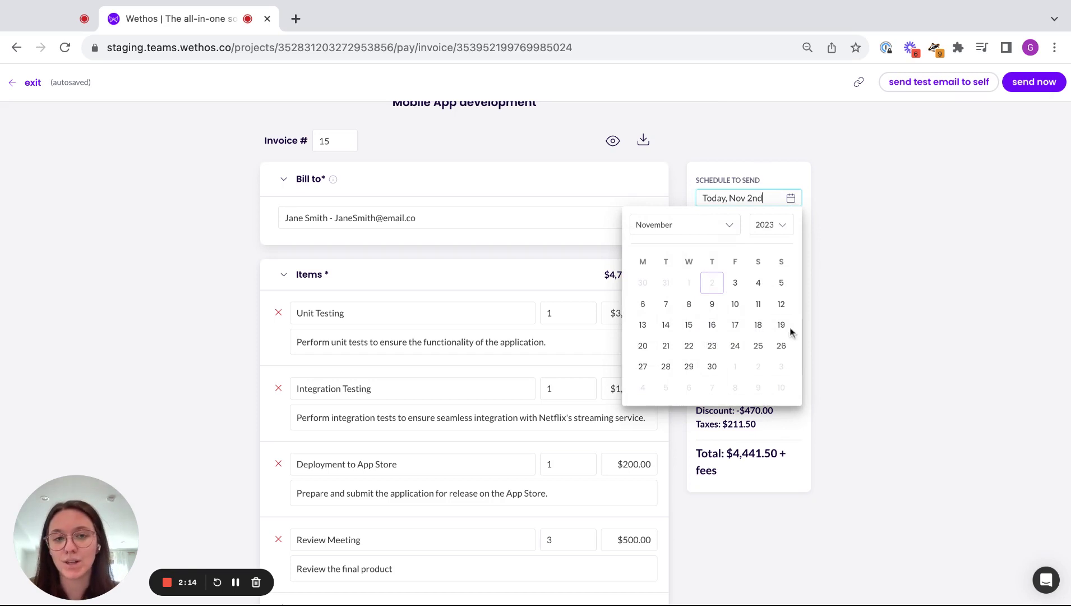
left_click(868, 322)
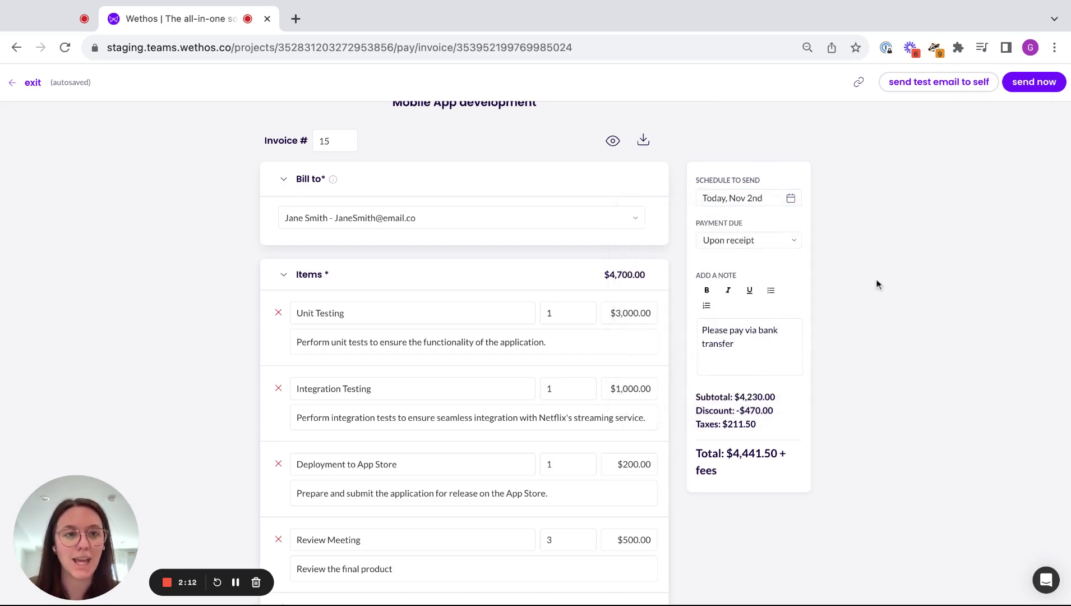
scroll(876, 278, "up", 1)
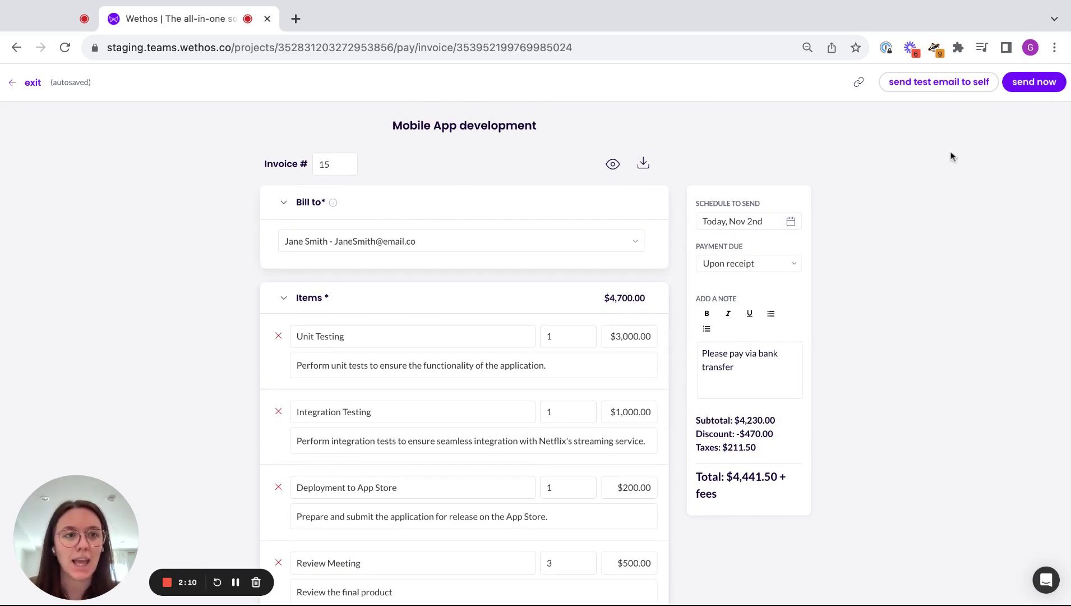
Step: Copy invoice 15's share link, send it now, and check #15's send date
left_click(858, 82)
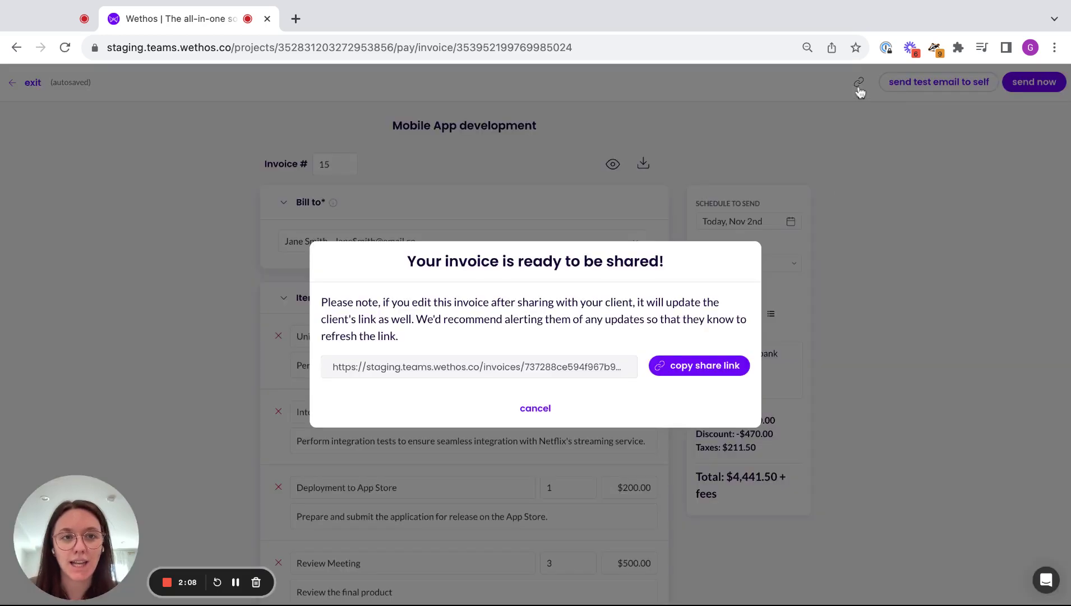
left_click(718, 371)
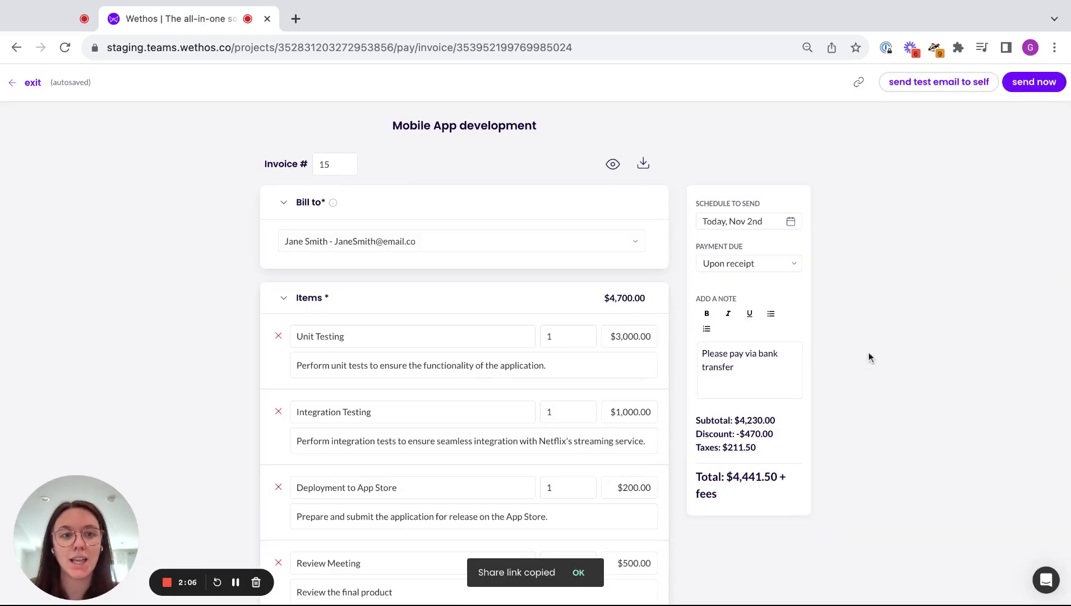
left_click(1029, 82)
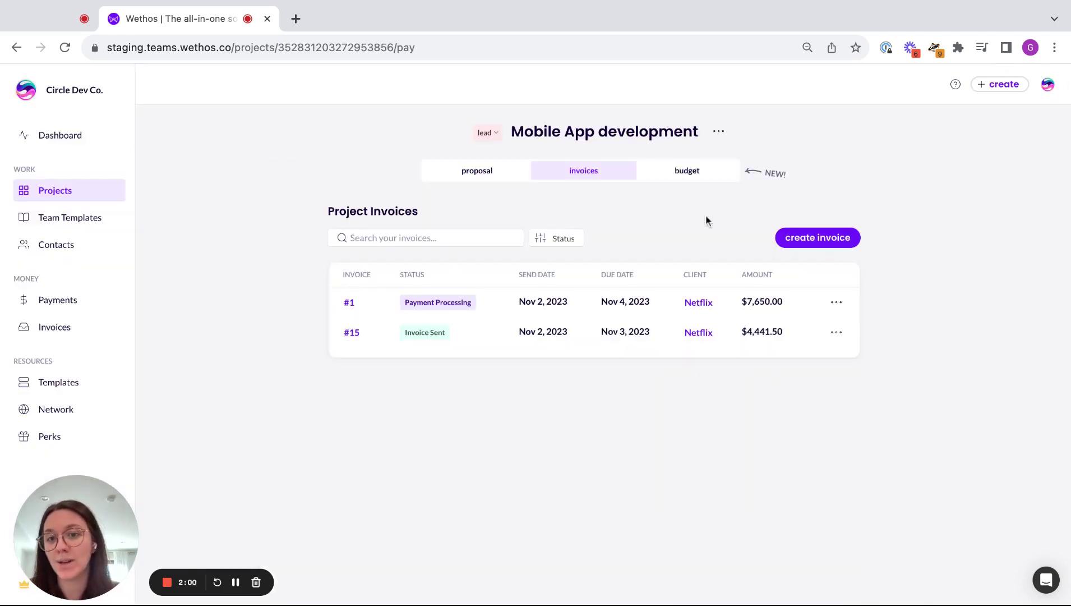
left_click_drag(337, 329, 564, 349)
left_click(573, 364)
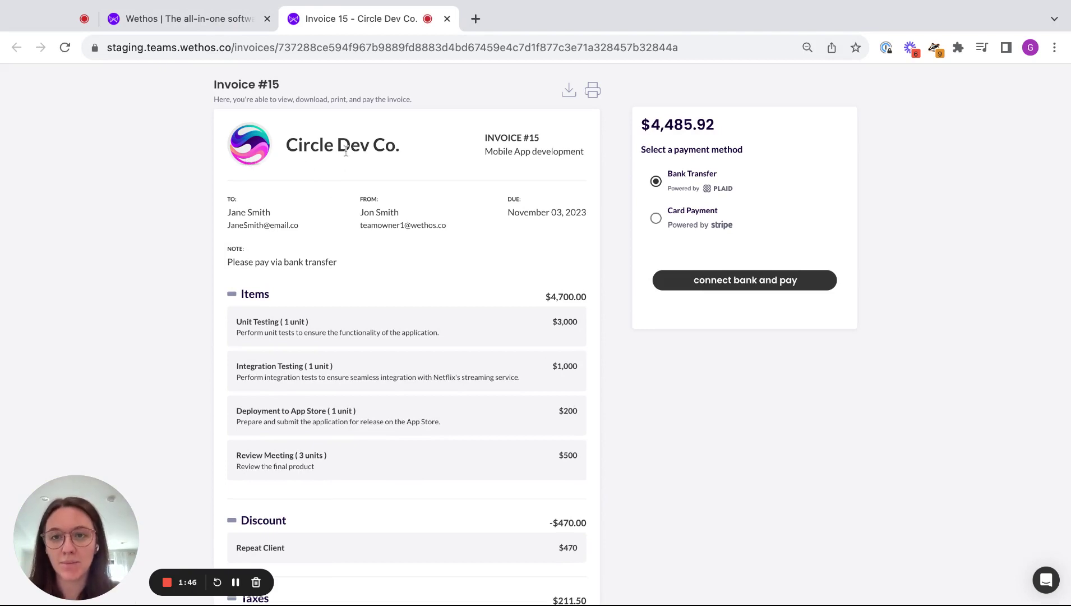
Step: Review the client payment page's items, discount, tax and bank-transfer note for invoice #15
scroll(263, 392, "down", 3)
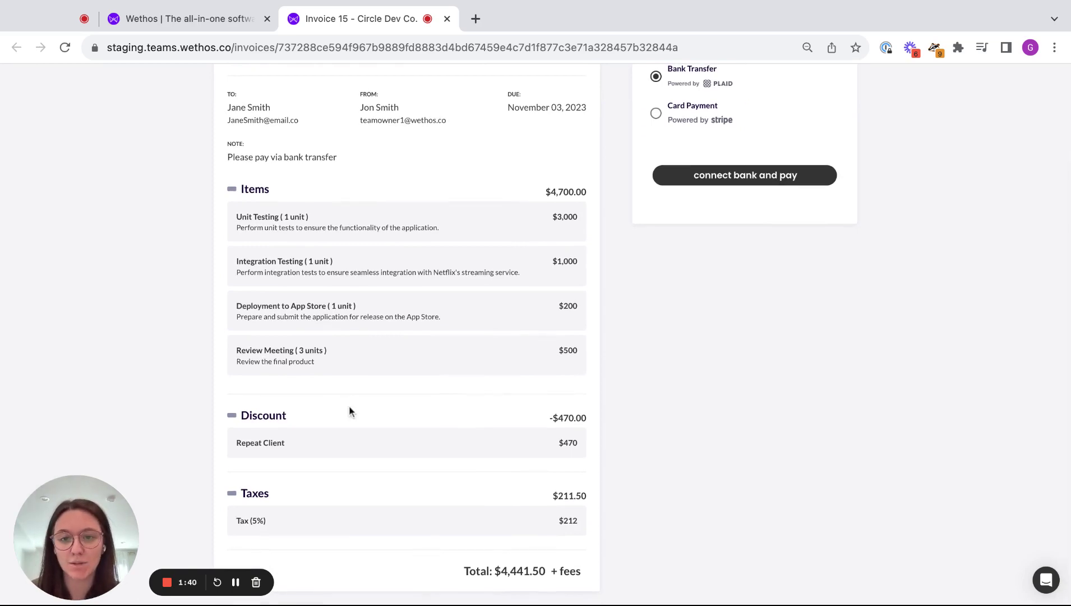
scroll(483, 465, "up", 3)
scroll(483, 466, "down", 3)
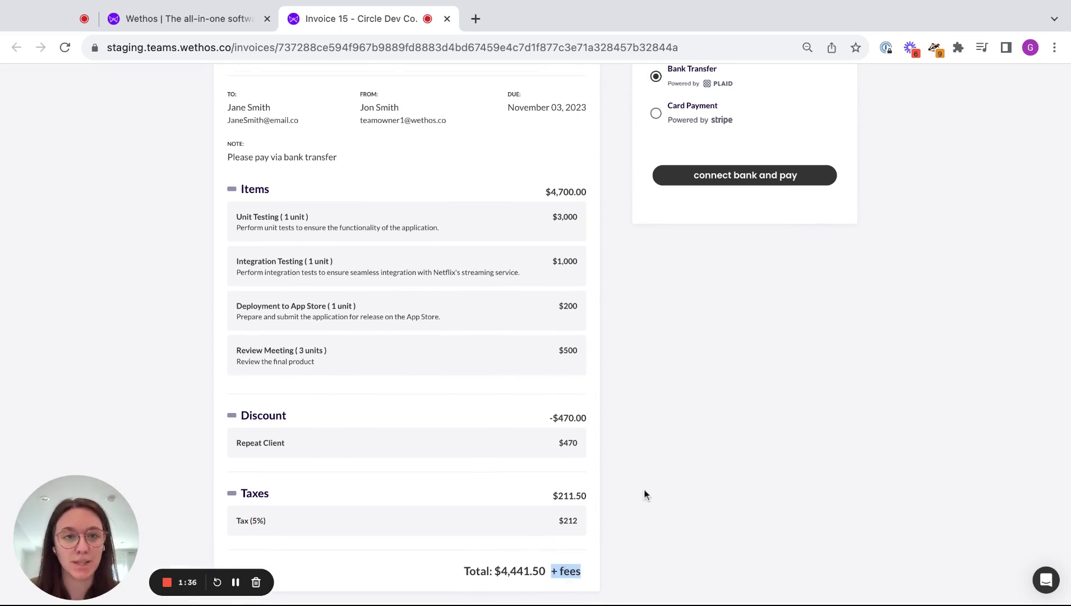
scroll(643, 488, "up", 2)
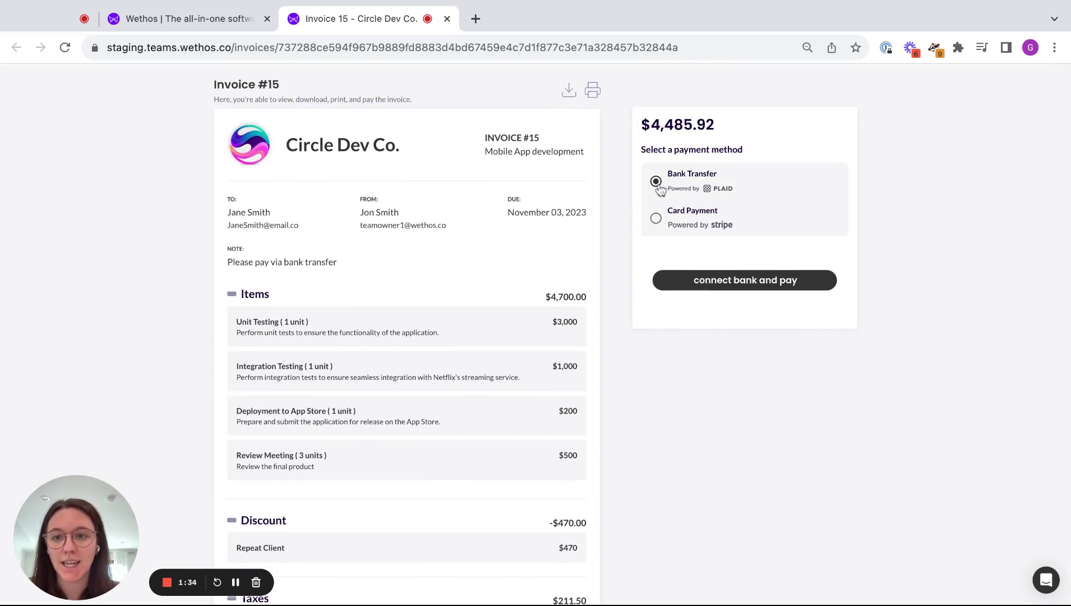
triple_click(301, 262)
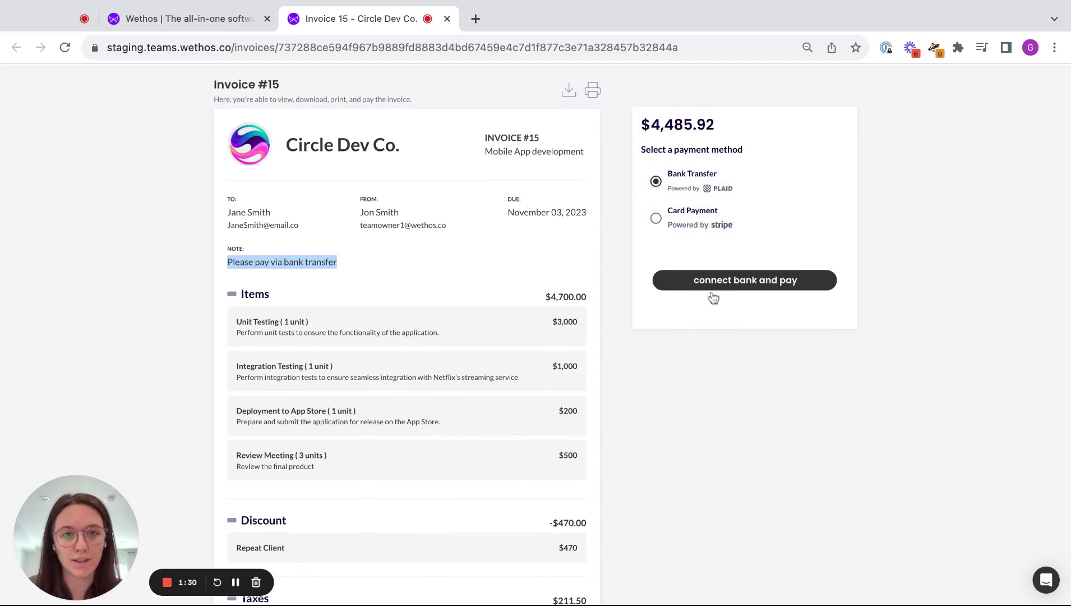
Step: Start paying by bank transfer and select TD Bank as the institution in Plaid
left_click(729, 283)
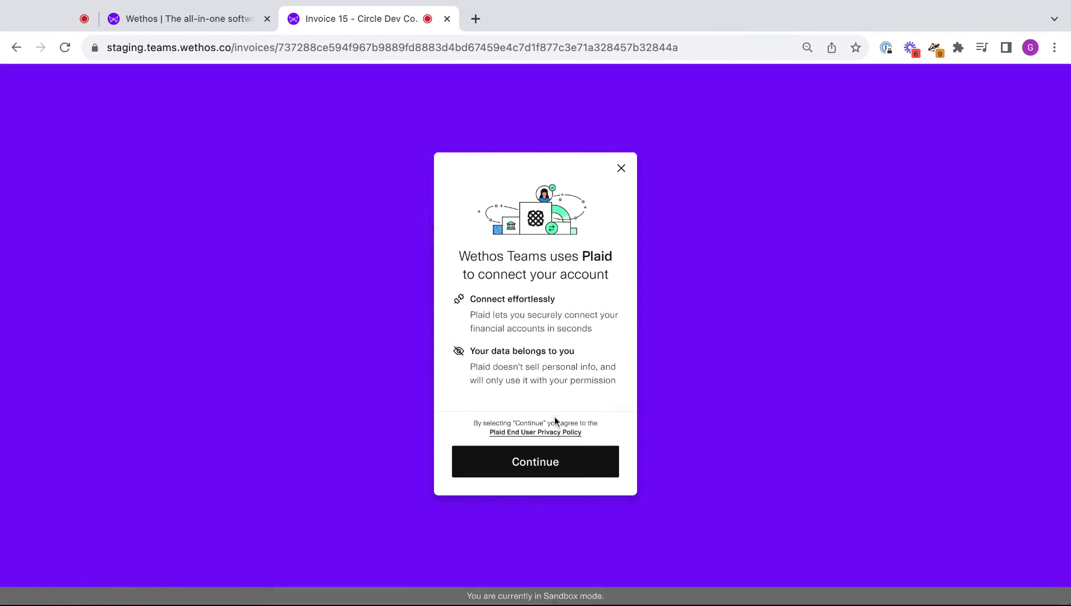
left_click(555, 459)
type("td bank")
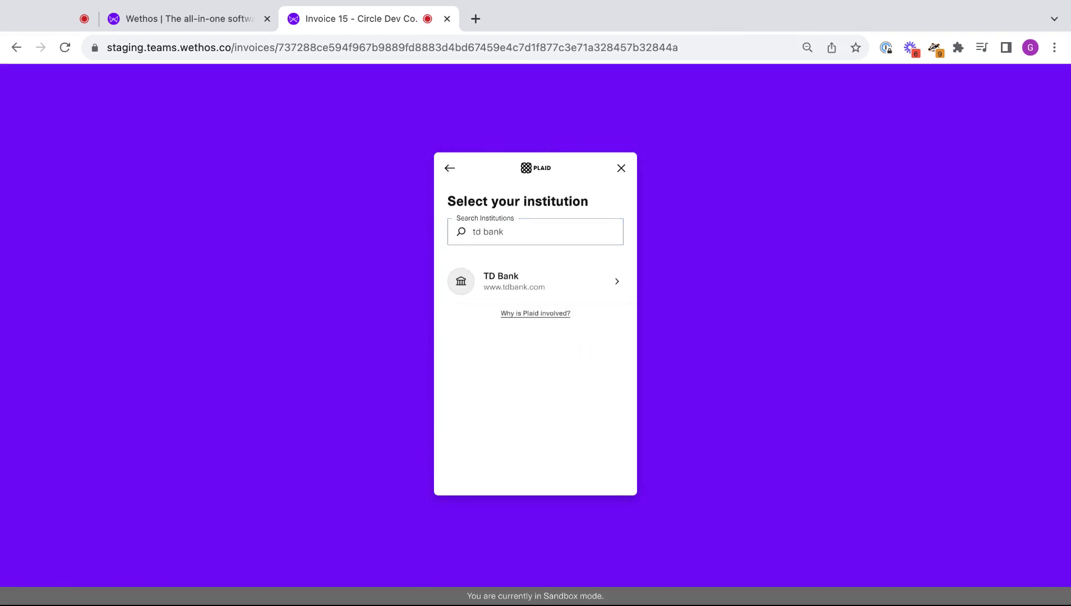
left_click(525, 280)
left_click(524, 331)
Step: Log in with the sandbox username and password, then link the Plaid Checking account
type("user_")
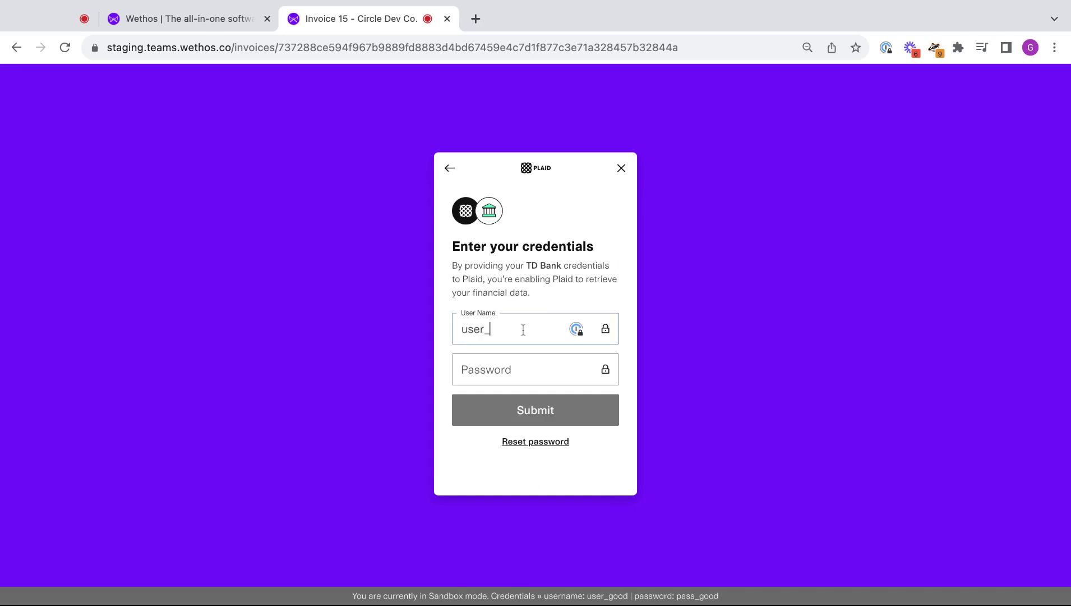
type("good")
key("Tab")
type("pass_")
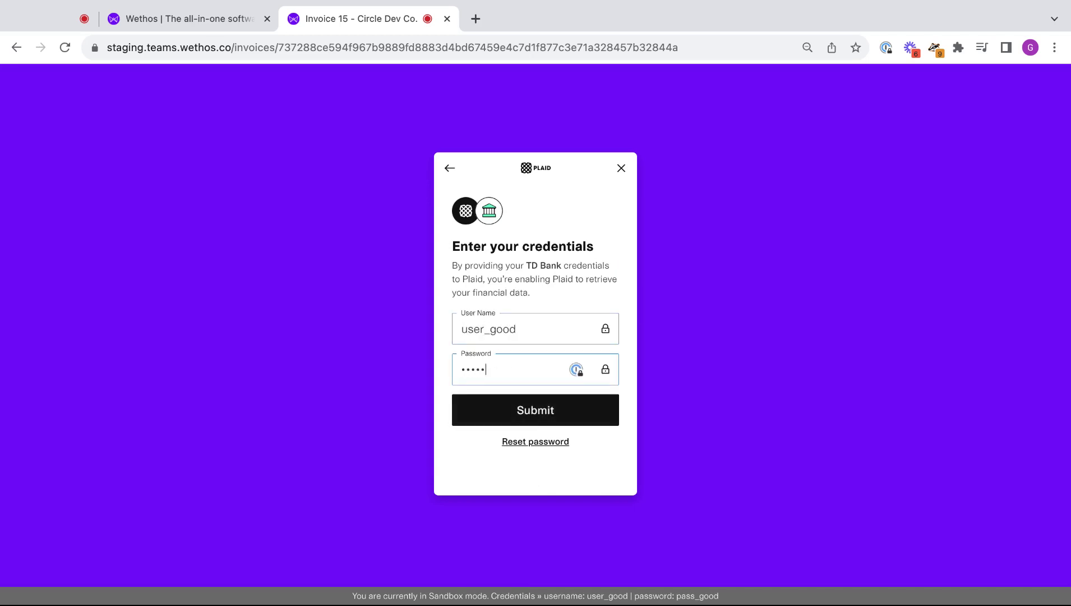
type("good")
left_click(524, 411)
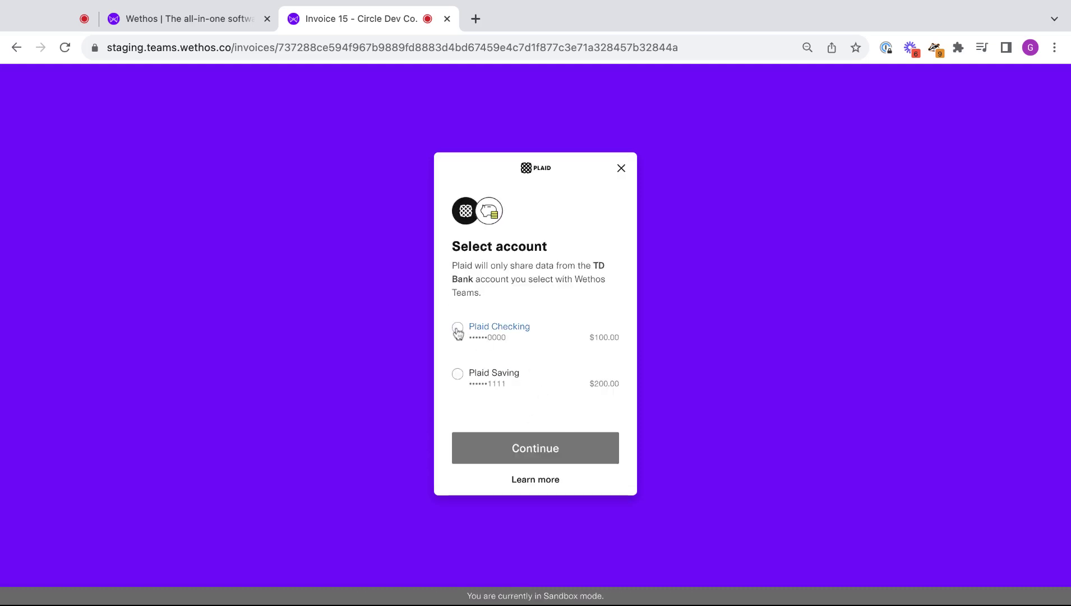
left_click(458, 330)
left_click(556, 445)
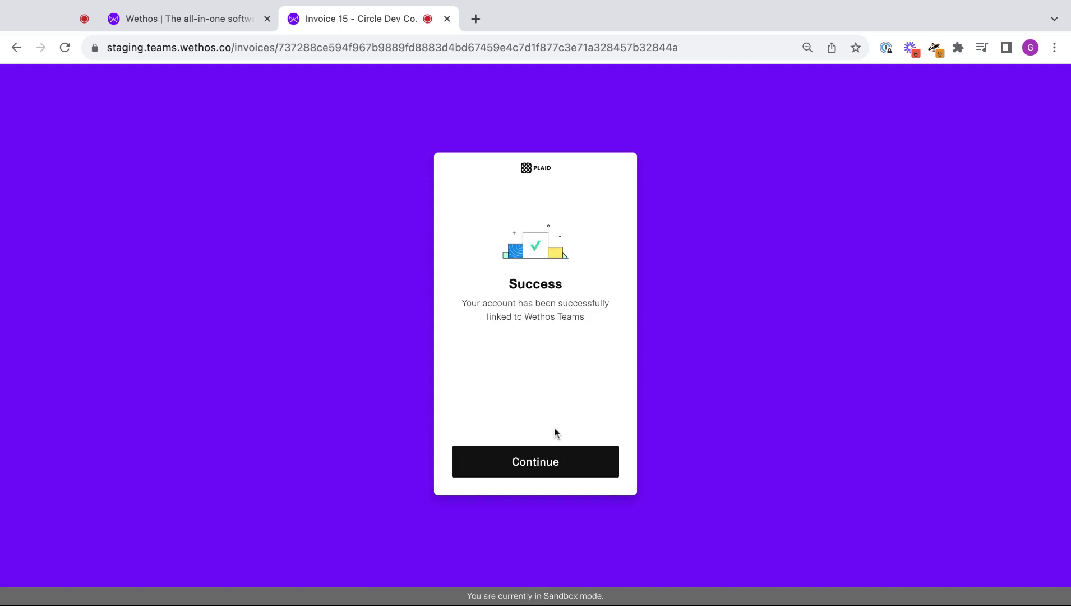
left_click(554, 460)
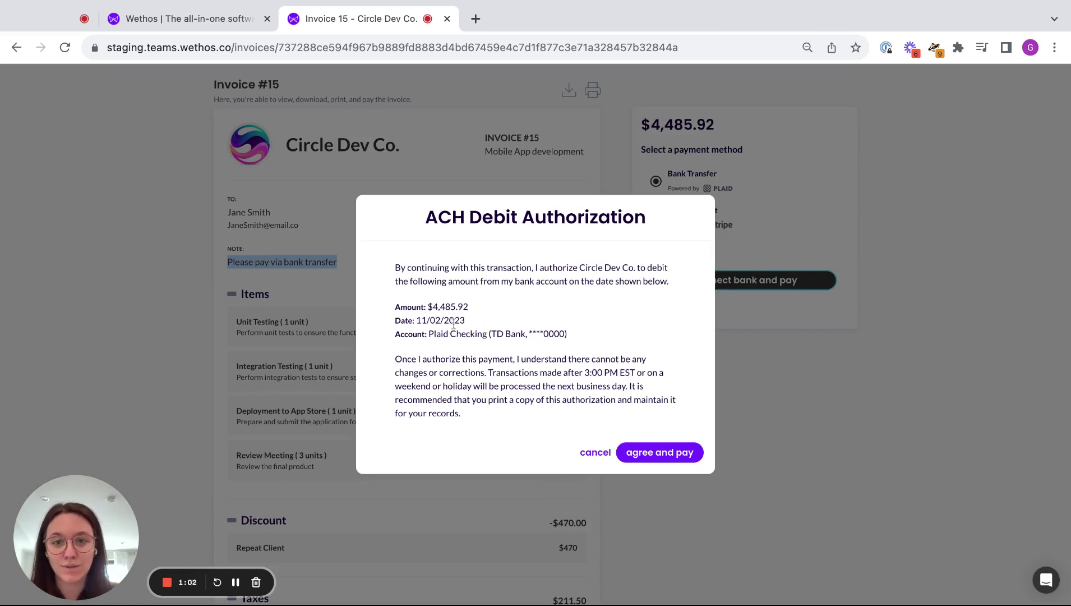
Step: Review the $4,485.92 TD Bank debit dated 11/02/2023 and authorize the payment
double_click(448, 307)
double_click(497, 334)
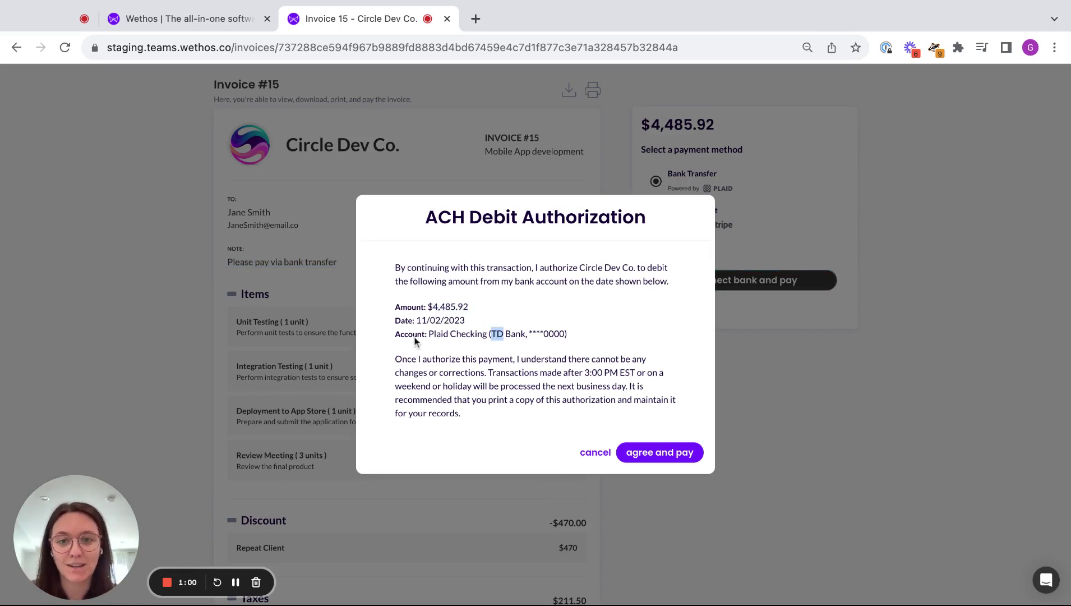
double_click(436, 321)
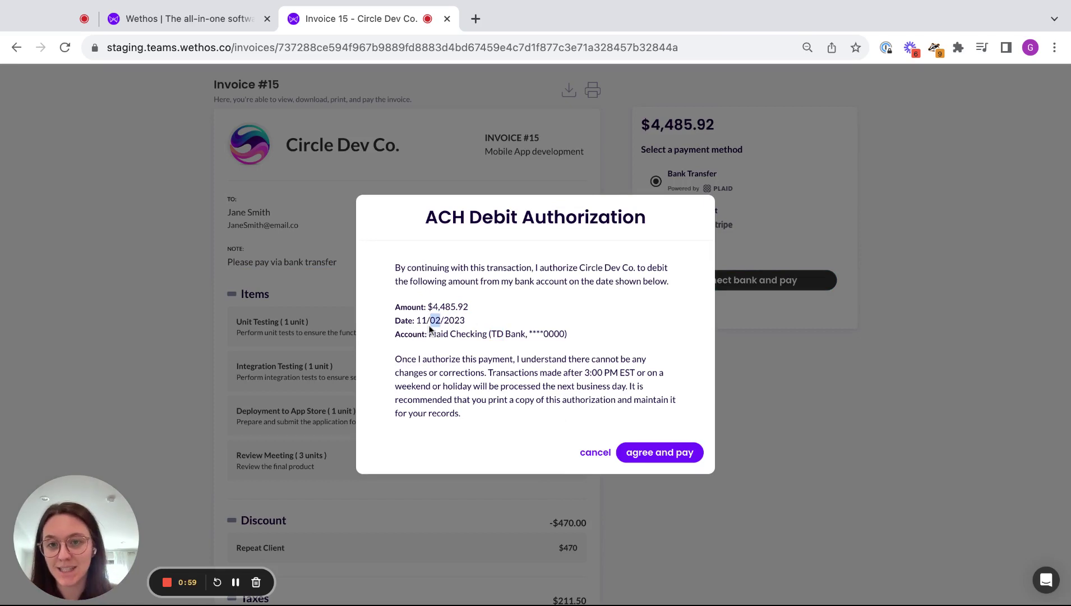
left_click(672, 458)
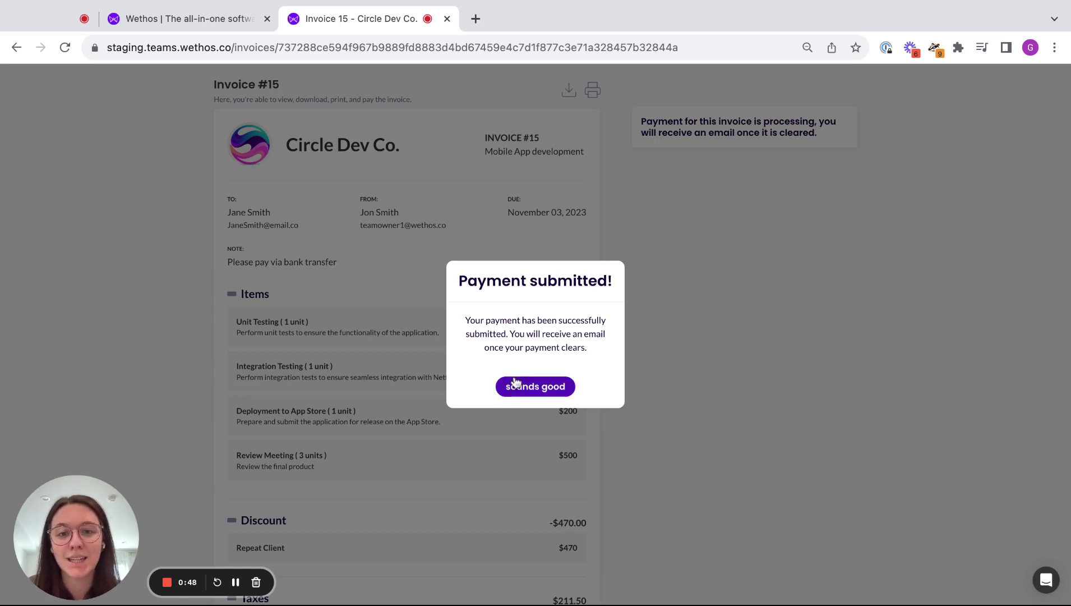
Step: Dismiss the Payment submitted confirmation and check the payment processing notice
left_click(528, 390)
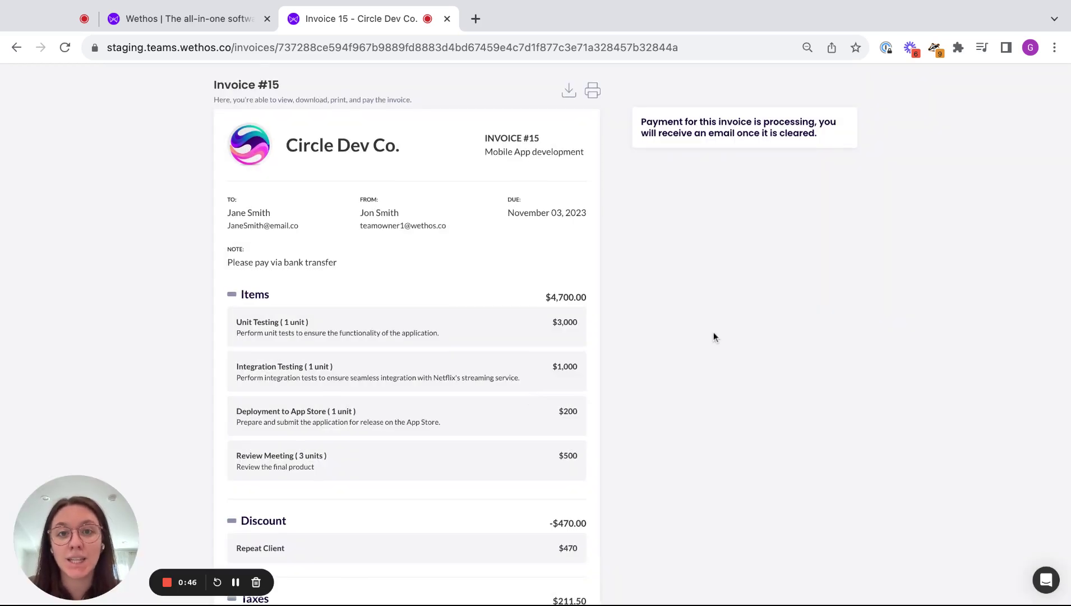
double_click(662, 122)
triple_click(765, 126)
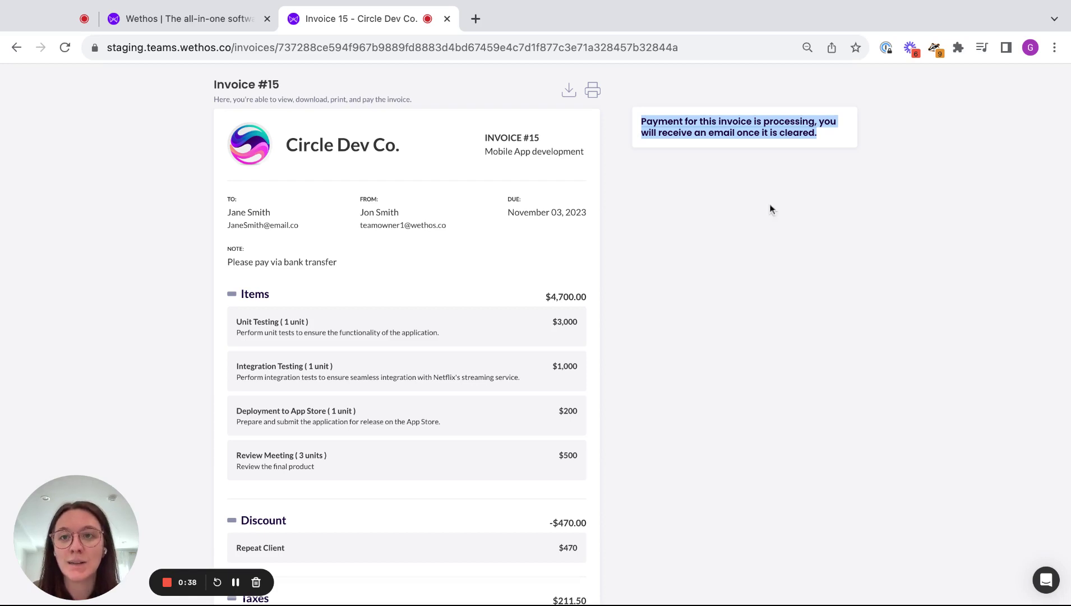
Step: Review invoice #15 ($4,441.50) in the Mobile App invoices, now marked Payment Processing
left_click(185, 18)
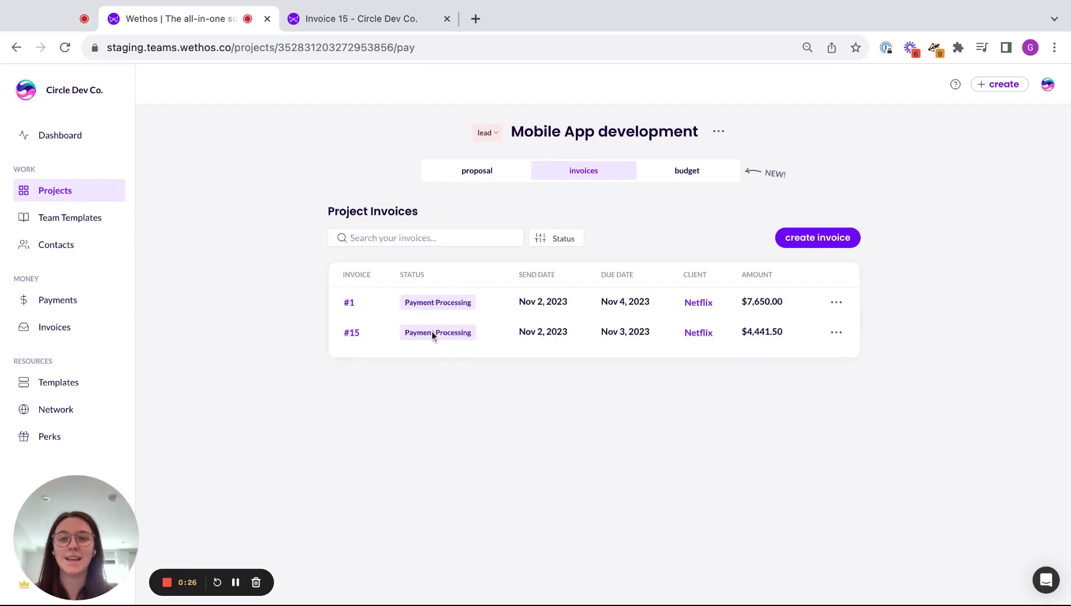
left_click(352, 334)
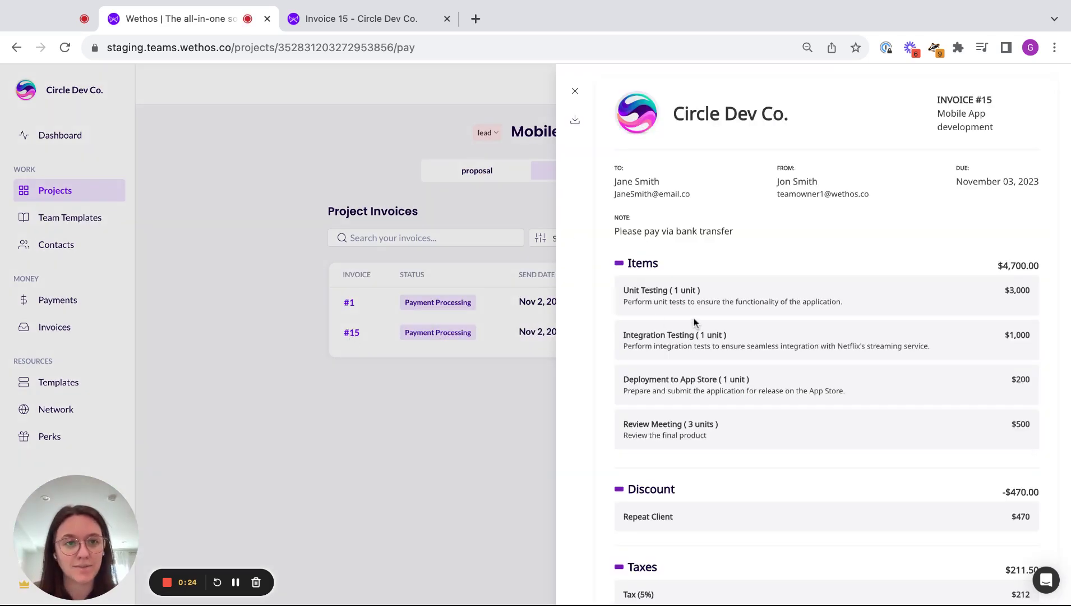
scroll(695, 325, "down", 2)
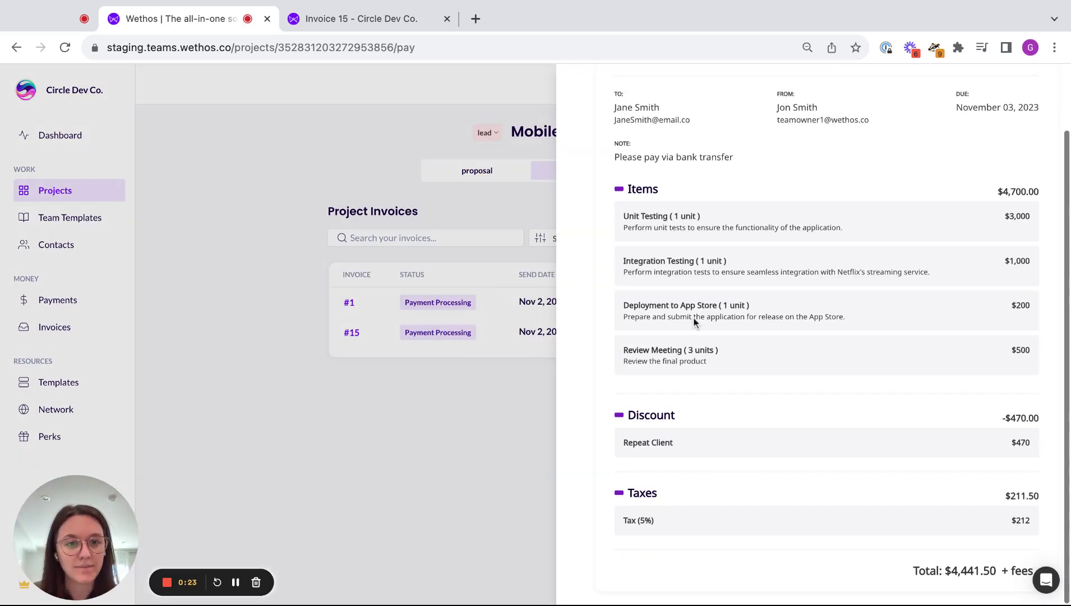
left_click(485, 431)
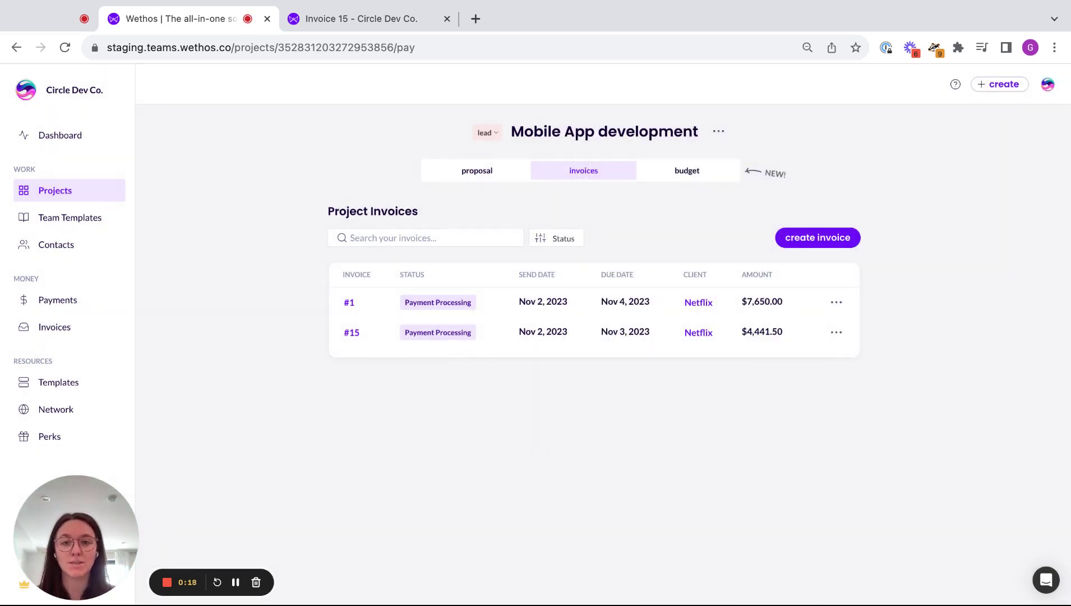
Step: Check the Payments Account's transactions and history for the $4,485.92 processing transfer of invoice #15
left_click(58, 300)
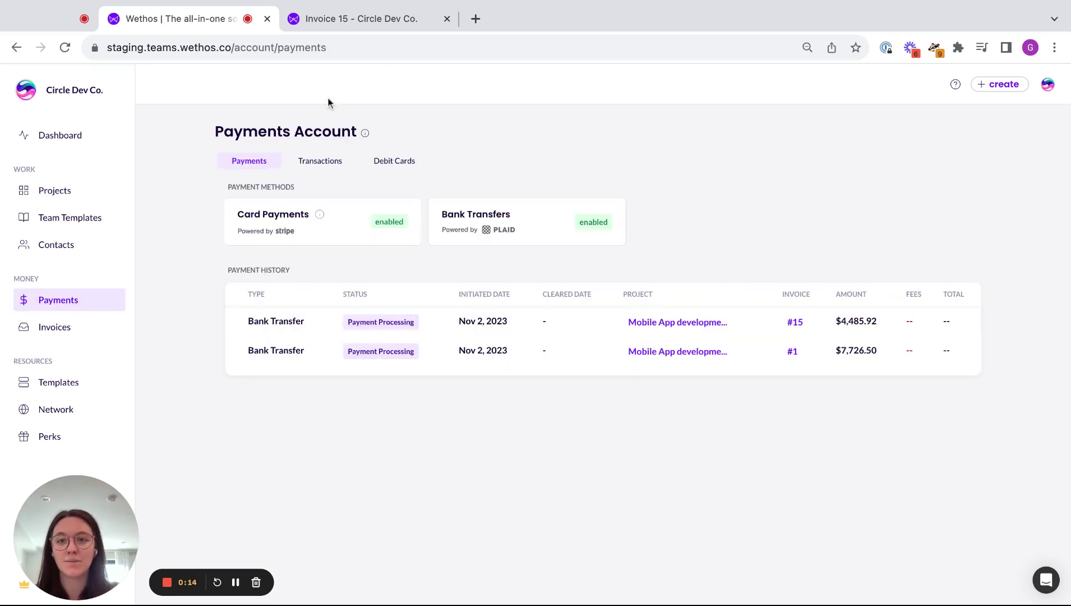
left_click(320, 161)
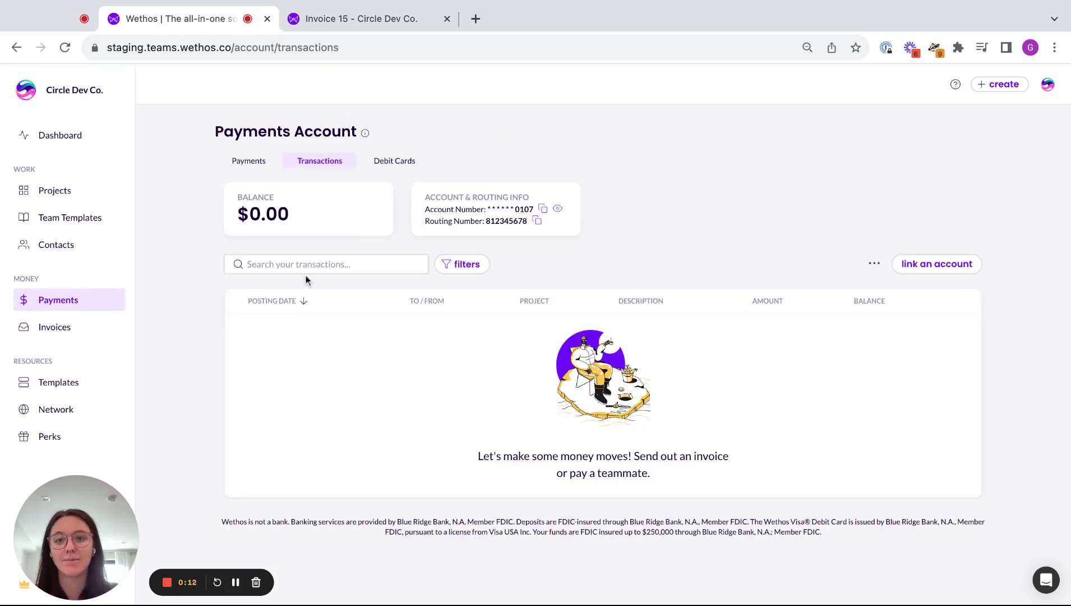
left_click(251, 162)
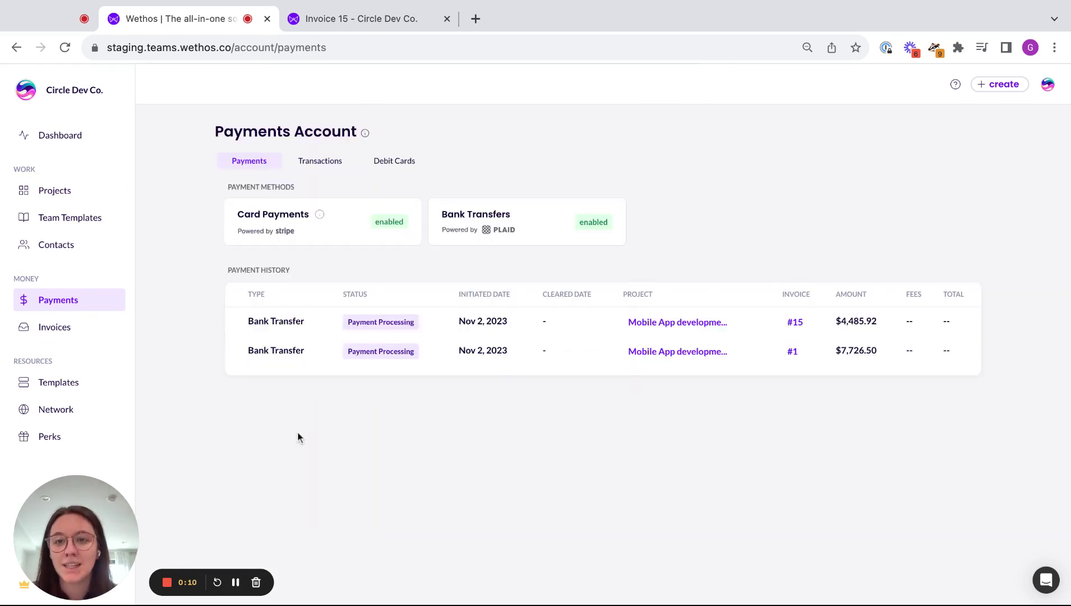